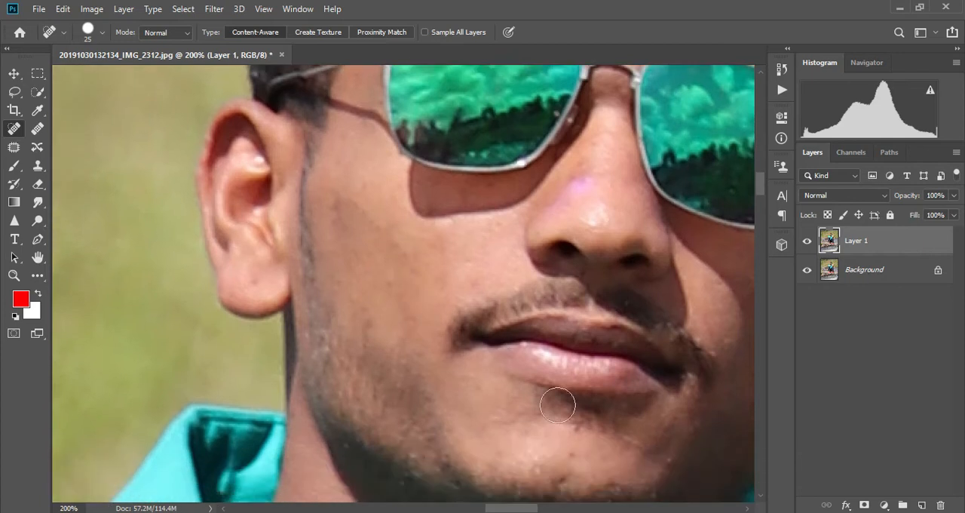
Remove the discoloured spot on the nose and the forehead blemishes with the Spot Healing Brush
scroll(581, 413, "up", 4)
left_click(577, 263)
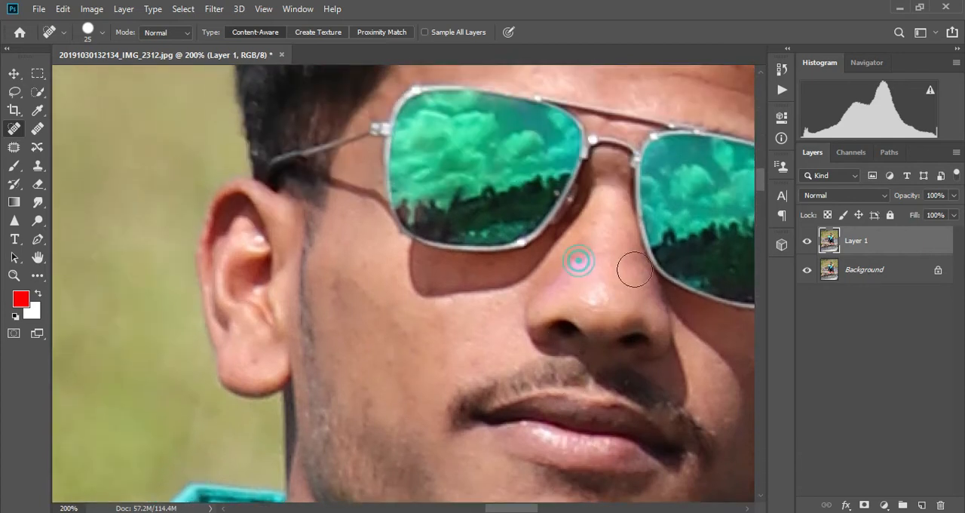
scroll(662, 344, "up", 4)
left_click(531, 147)
left_click(590, 169)
left_click(688, 174)
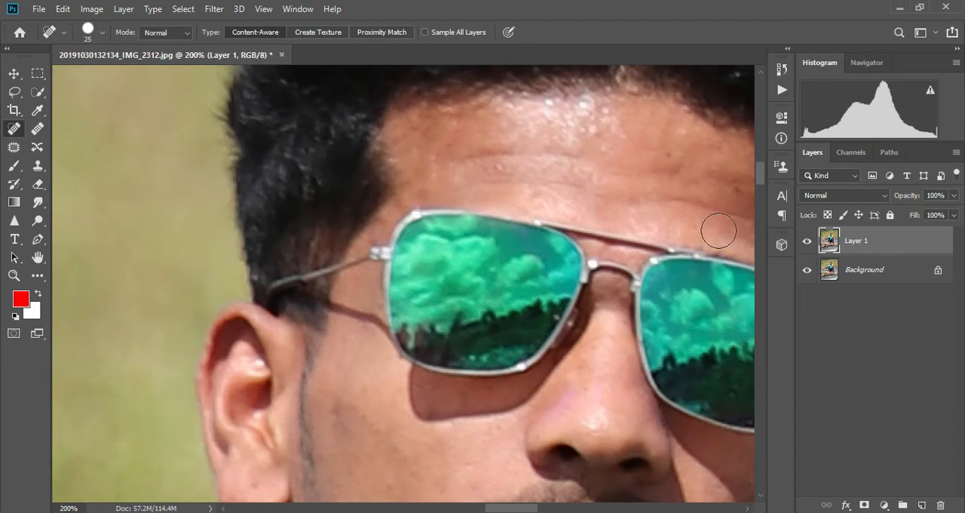
scroll(453, 288, "down", 4)
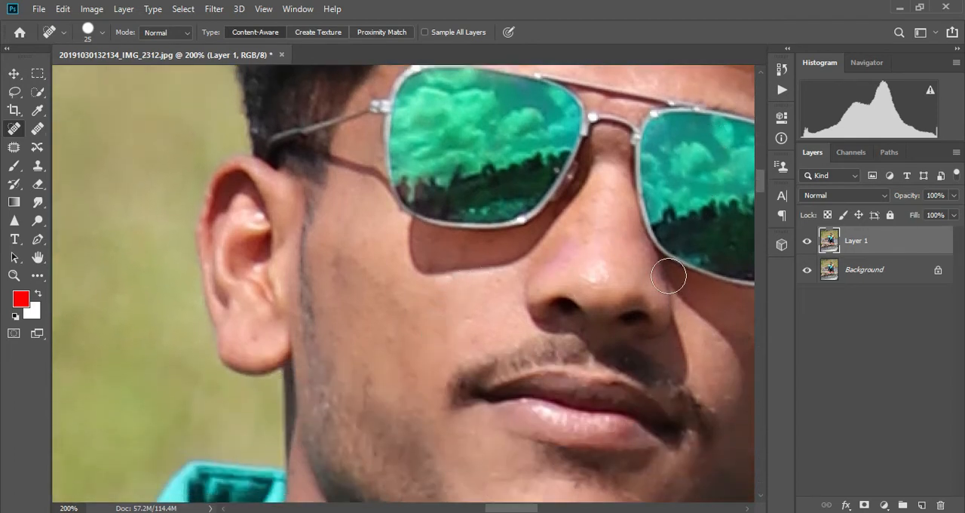
Open the Camera Raw Filter on Layer 1 with the whole photo in view
key("ctrl+minus")
key("ctrl+minus")
key("ctrl+minus")
key("ctrl+minus")
key("ctrl+minus")
key("ctrl+minus")
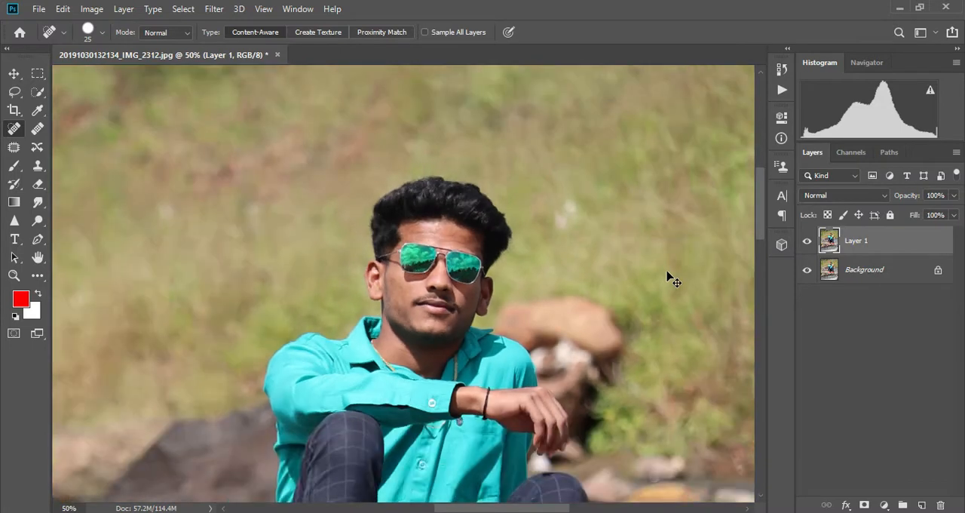
key("ctrl+minus")
key("ctrl+minus")
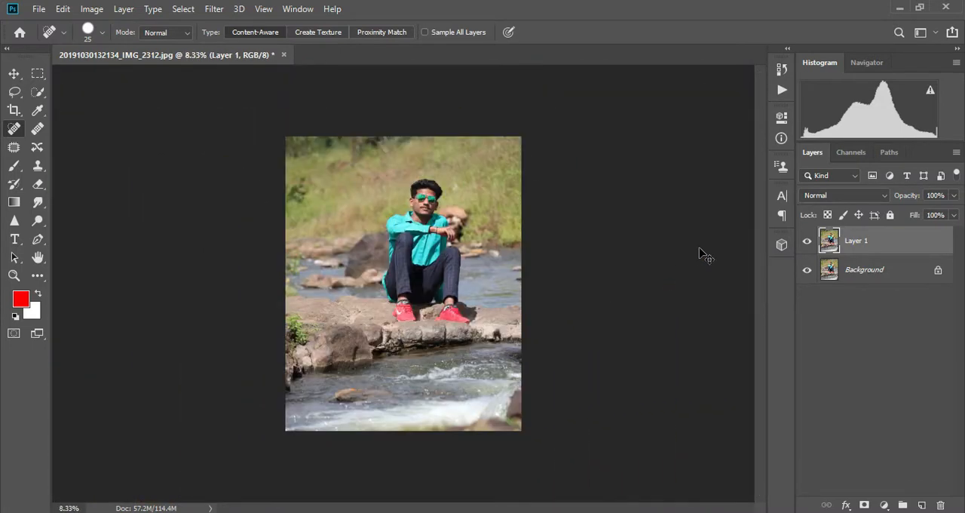
key("ctrl+plus")
left_click(214, 9)
left_click(242, 93)
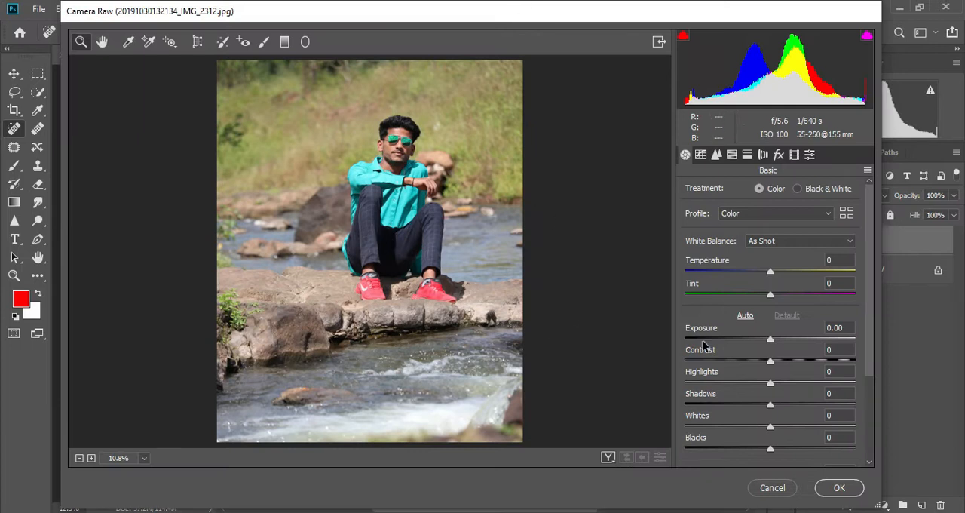
Set Highlights to +38, Shadows to +28, Whites to +14 and Vibrance to +53
left_click(781, 404)
left_click(799, 383)
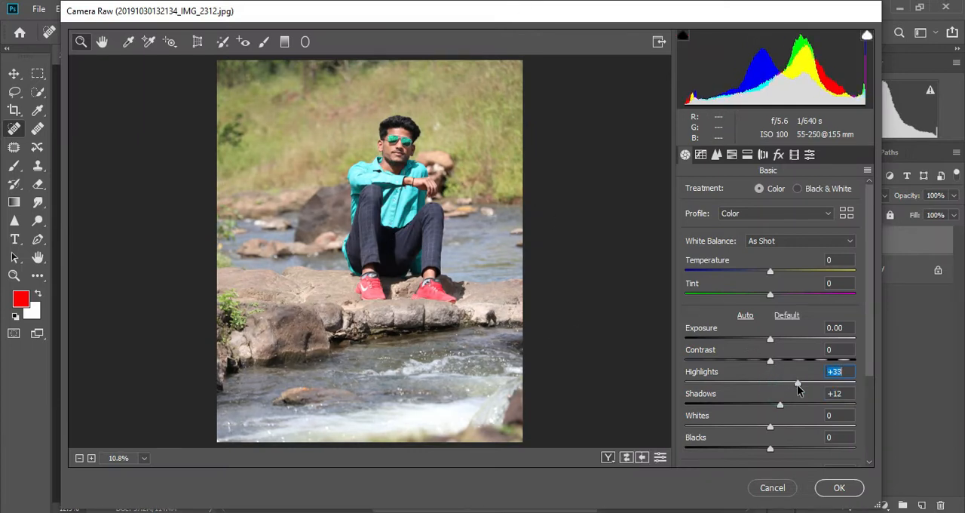
left_click(802, 383)
left_click(796, 405)
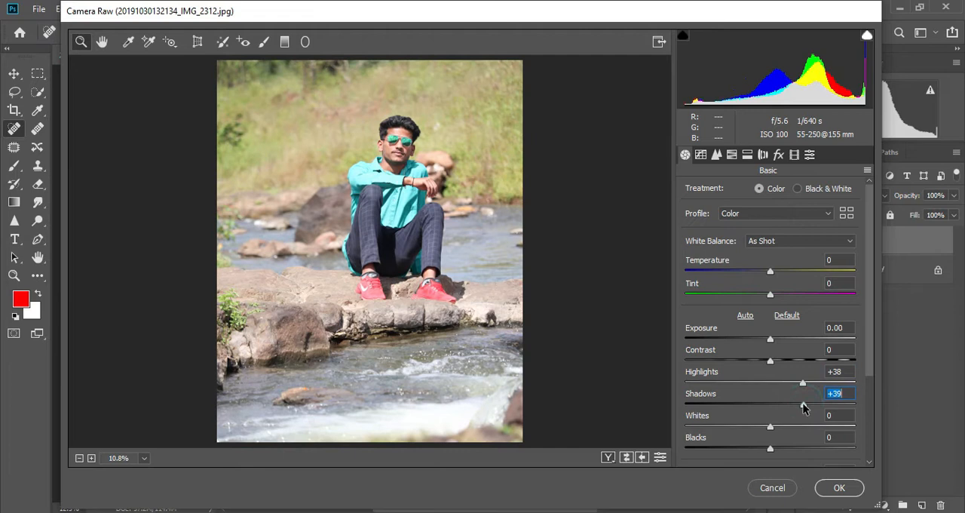
left_click_drag(796, 405, 787, 455)
scroll(780, 443, "down", 3)
scroll(782, 438, "up", 2)
scroll(784, 426, "down", 1)
Set Texture to +22, Clarity to +6 and Dehaze to -10, and refine the Detail settings
left_click(789, 390)
left_click(787, 411)
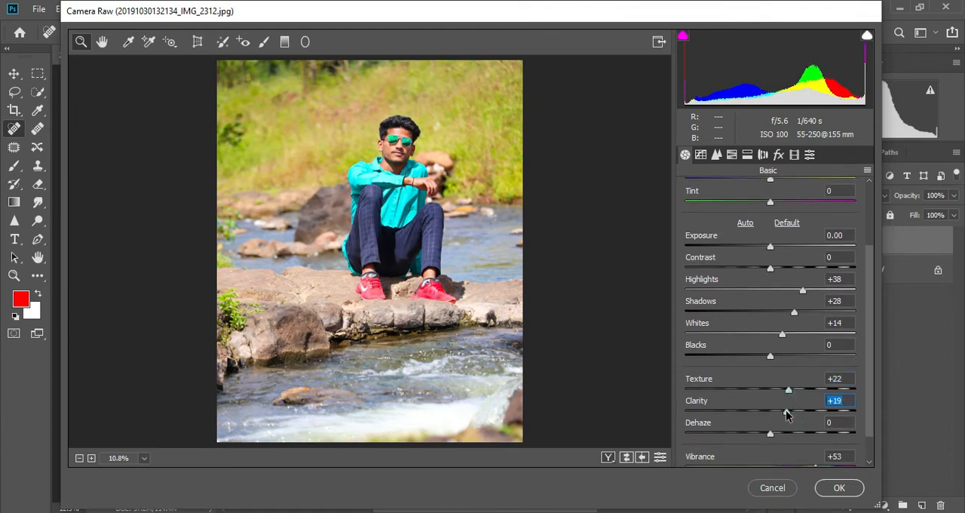
left_click(775, 411)
left_click(761, 433)
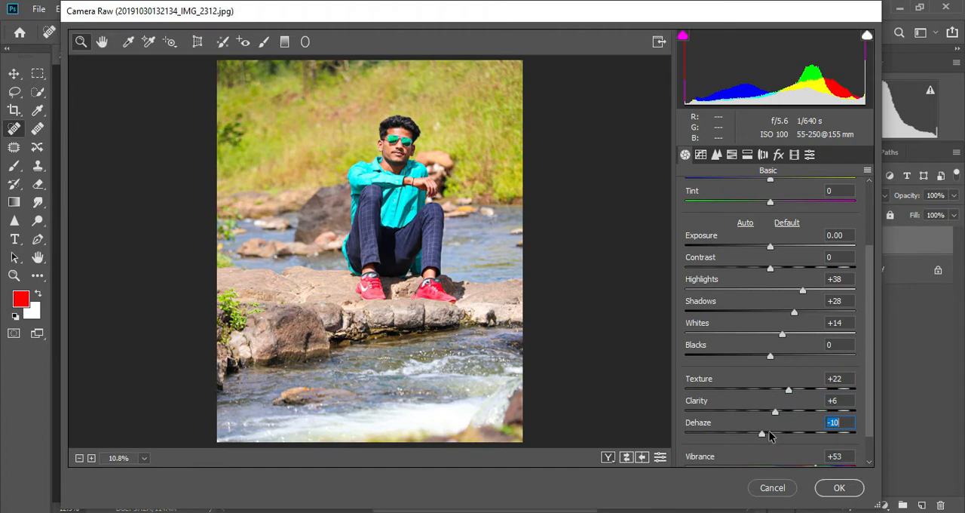
scroll(775, 301, "up", 3)
left_click(716, 155)
left_click(717, 331)
Shift the yellow hue to turn the grass green, and set HSL saturation to +2 for yellows and +73 for greens
left_click(733, 156)
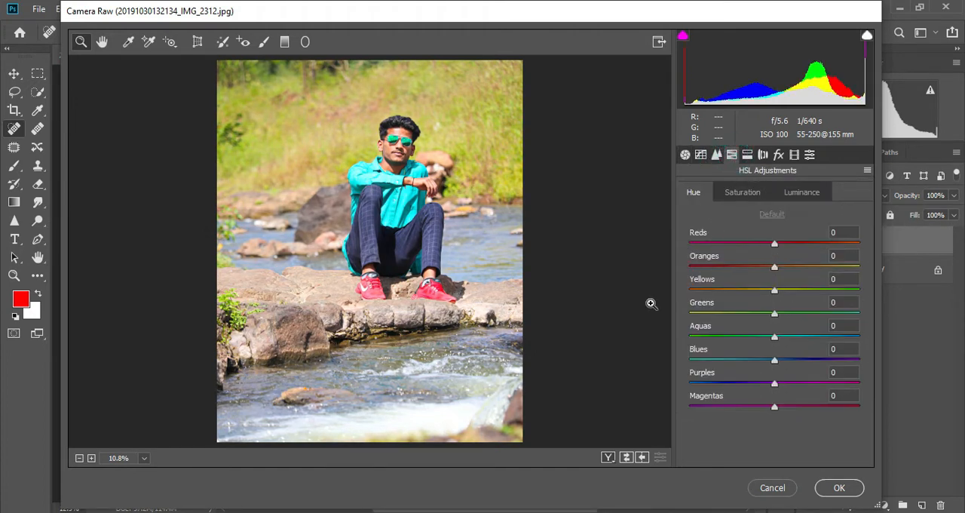
mouse_move(728, 291)
left_mouse_down()
mouse_move(686, 291)
mouse_move(705, 316)
mouse_move(774, 322)
mouse_move(772, 290)
mouse_move(730, 297)
left_mouse_up()
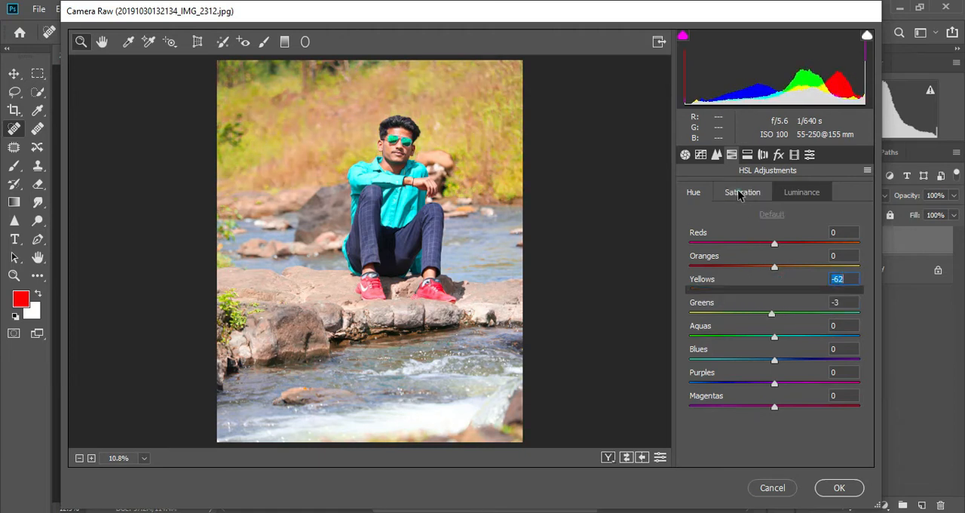
left_click(742, 192)
left_click(804, 291)
left_click_drag(831, 295, 838, 320)
left_click(694, 192)
left_click(743, 193)
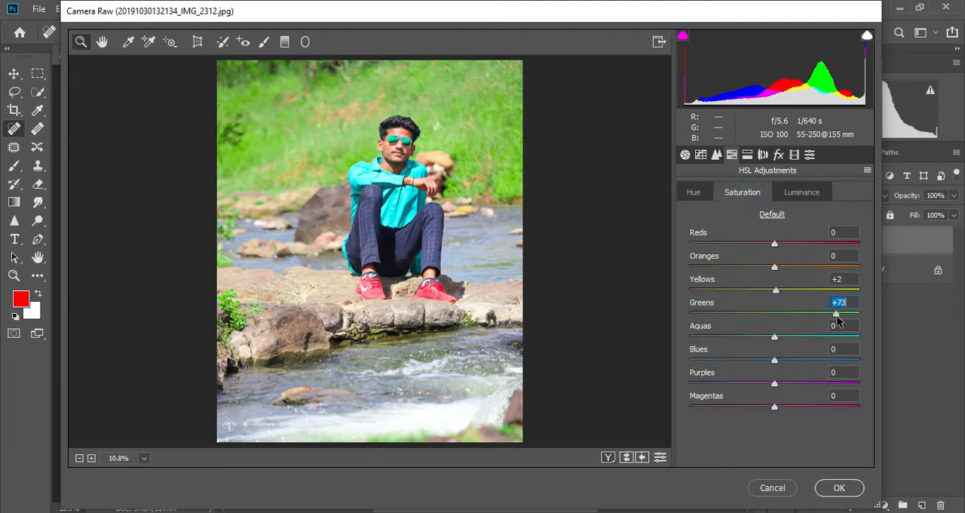
Lower the greens saturation to +58, fine-tune the orange luminance and saturation, and apply the Camera Raw adjustments
left_click(785, 195)
left_click_drag(775, 267, 780, 242)
left_click(743, 192)
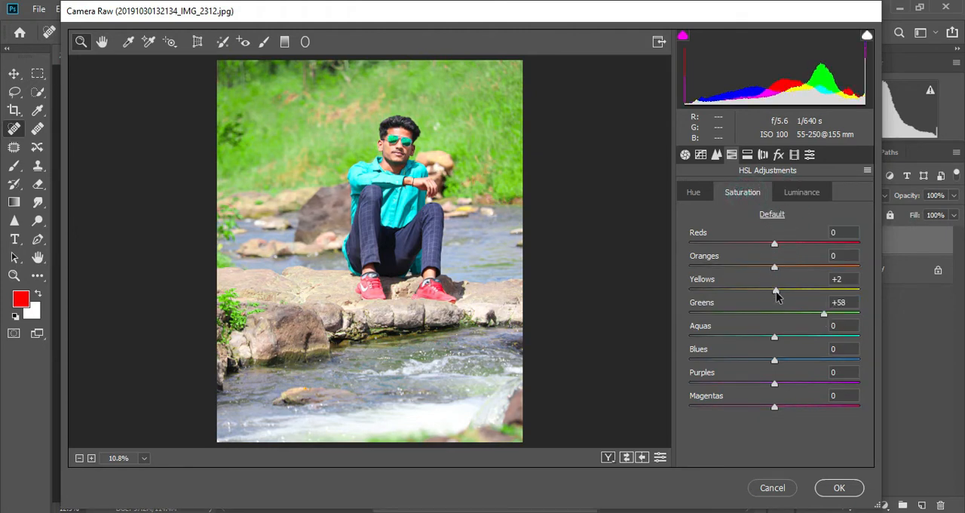
left_click(765, 266)
left_click(847, 489)
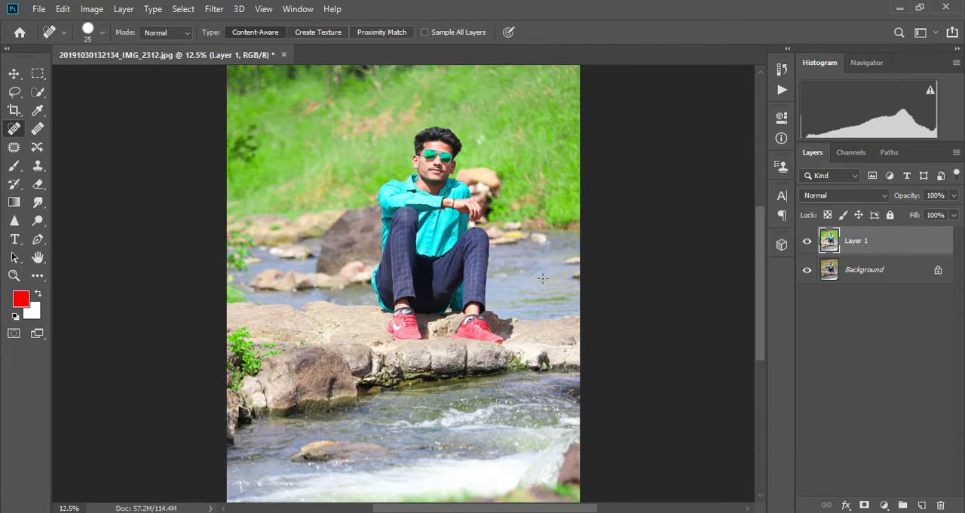
Add a new empty layer above Layer 1 for painting on the man's face
key("ctrl+plus")
key("ctrl+plus")
key("ctrl+plus")
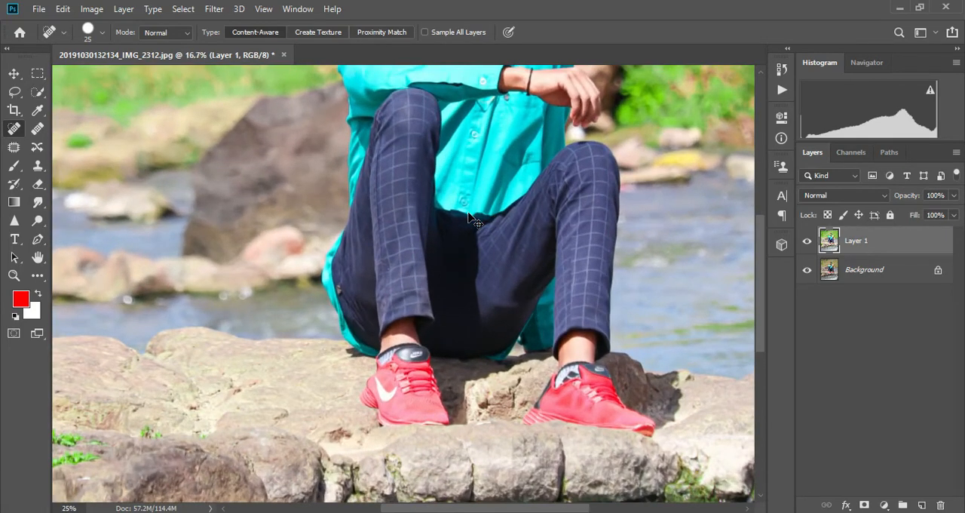
scroll(509, 172, "up", 3)
scroll(509, 171, "up", 2)
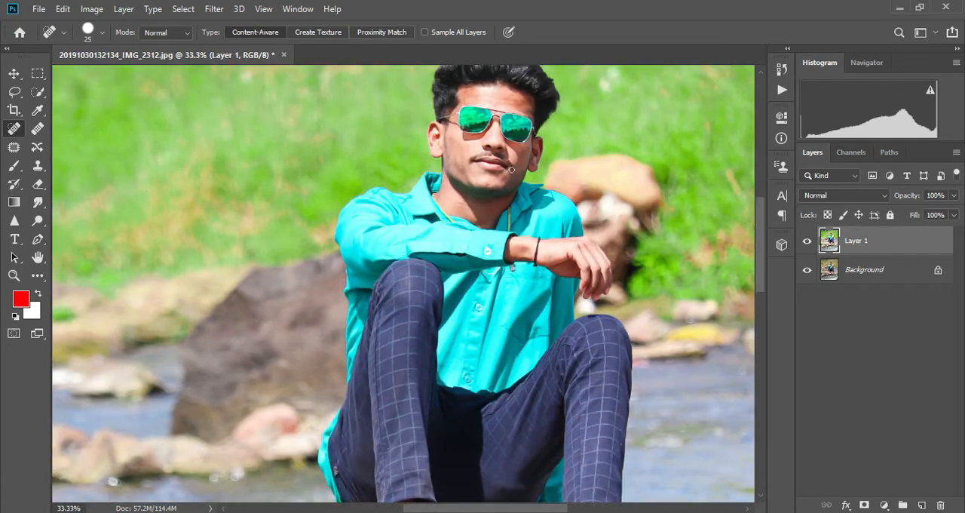
key("ctrl+plus")
scroll(528, 220, "up", 2)
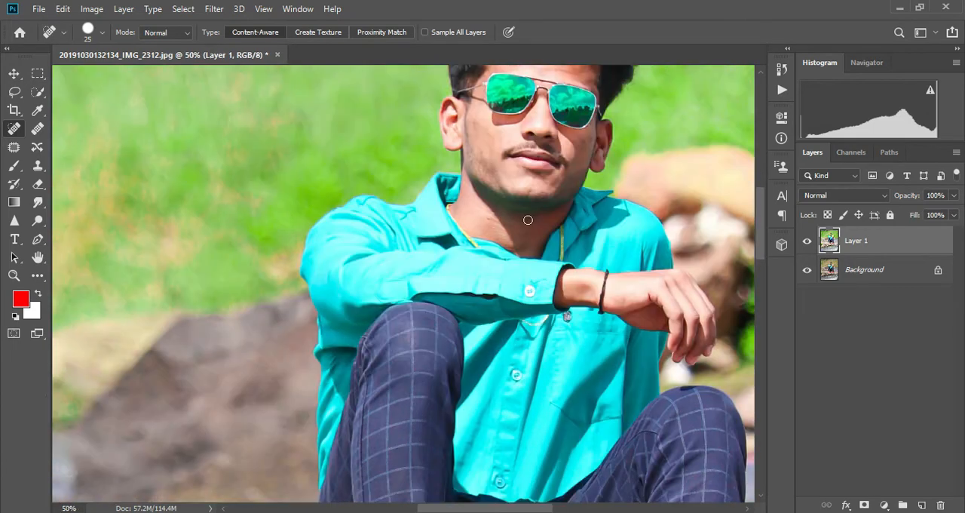
scroll(528, 219, "up", 4)
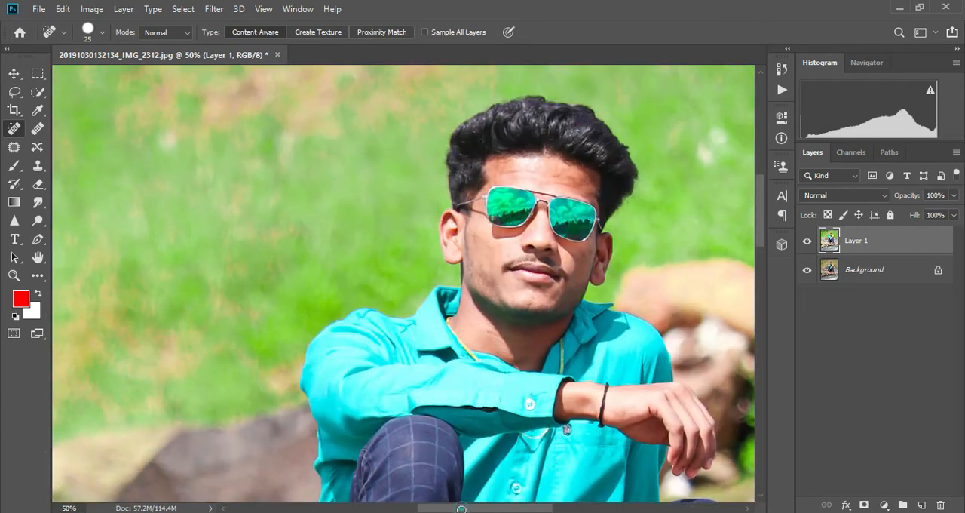
scroll(470, 388, "right", 2)
key("ctrl+plus")
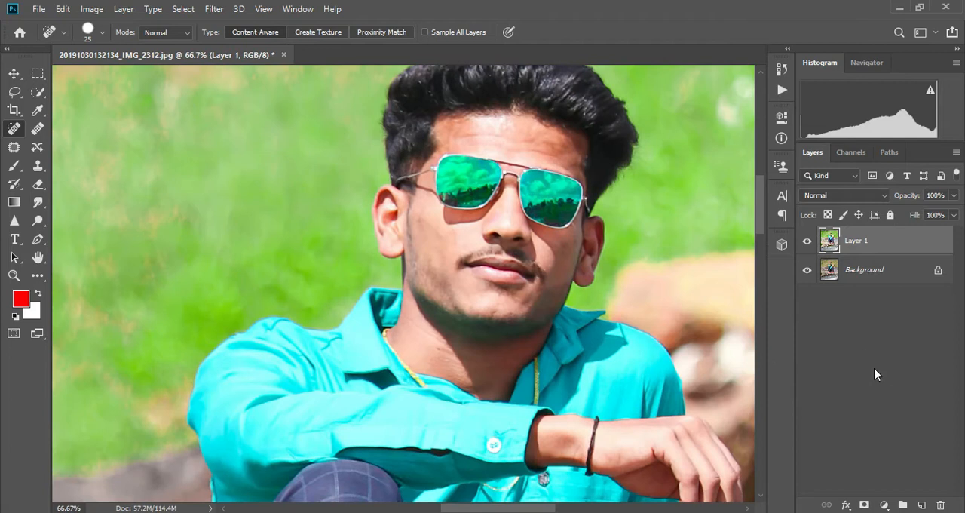
left_click(921, 505)
Activate the Brush tool and set the foreground color to the light skin tone #ffcdbb
key("b")
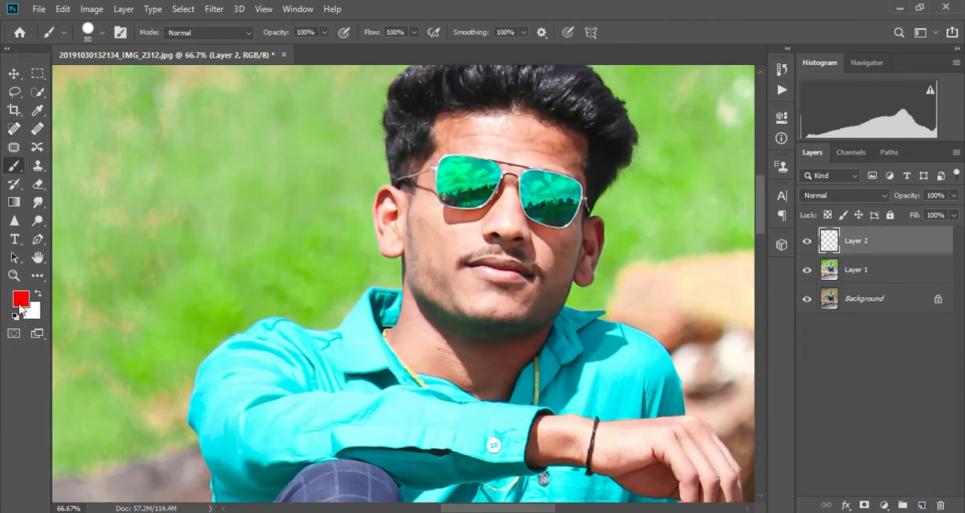
left_click(20, 304)
left_click(461, 234)
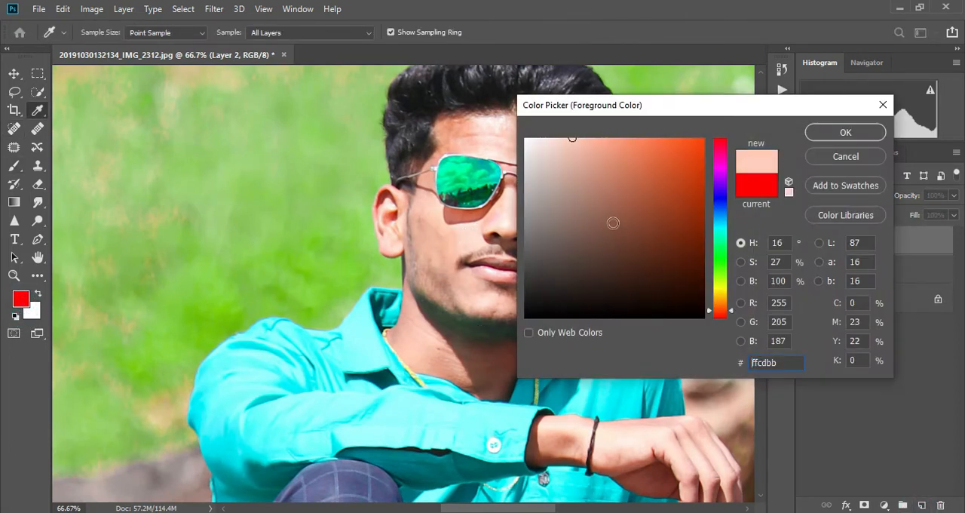
left_click(846, 132)
Set up a soft round brush at 25% opacity and size 50
key("ctrl+plus")
scroll(584, 192, "up", 3)
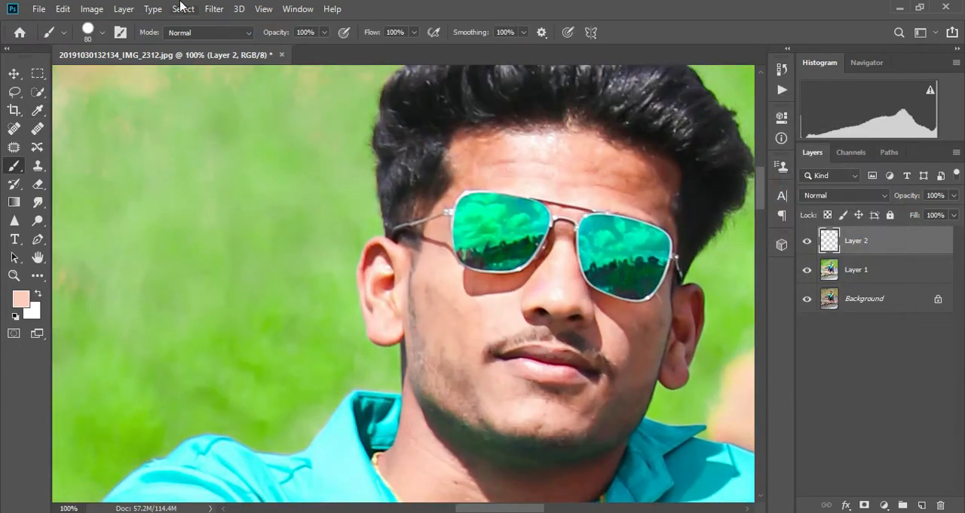
left_click_drag(325, 32, 281, 55)
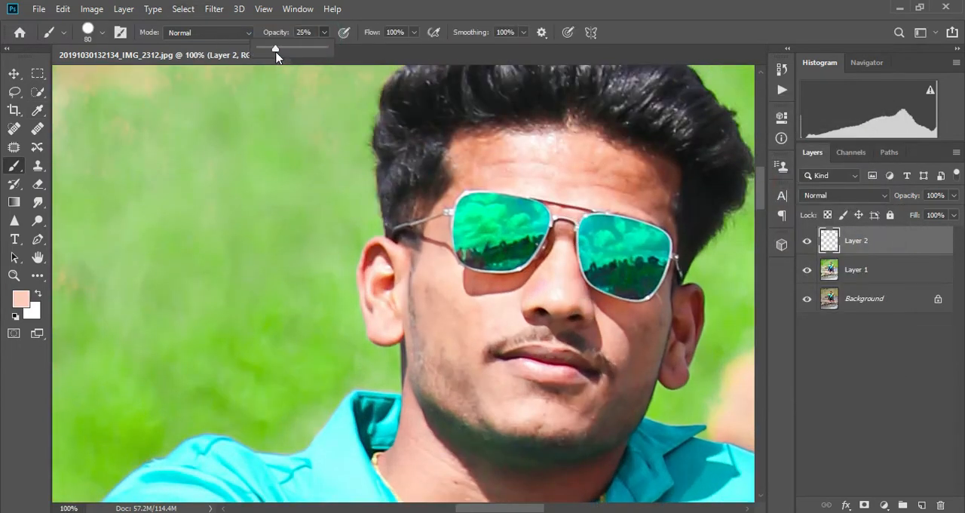
key("bracketleft")
key("bracketleft")
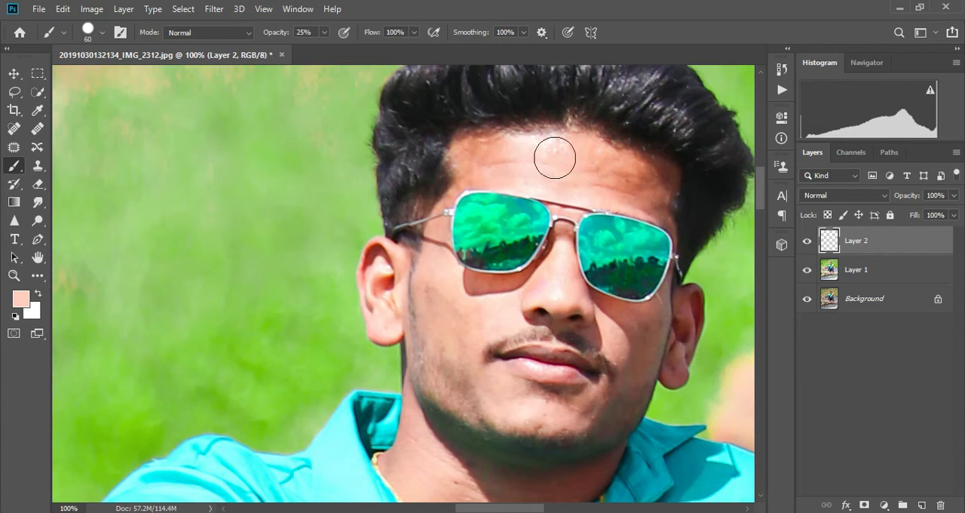
left_click_drag(481, 157, 502, 156)
right_click(589, 298)
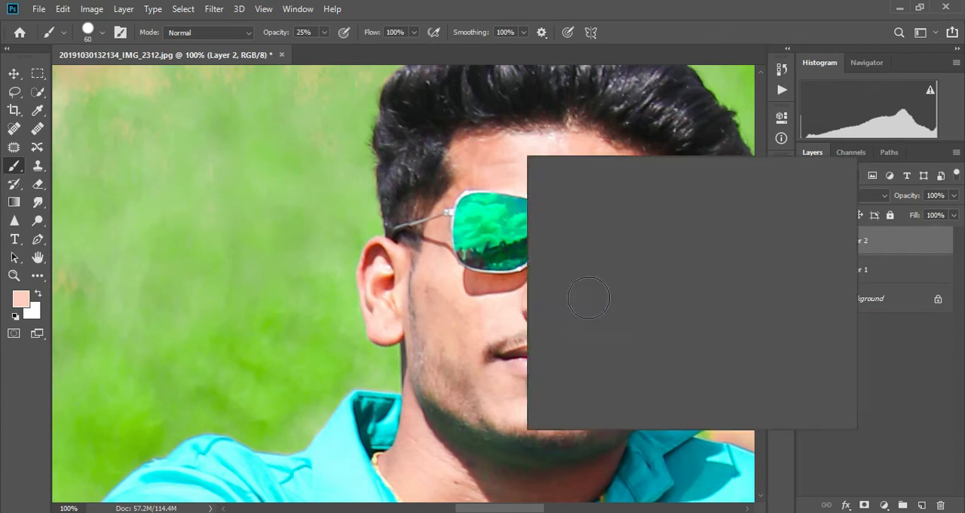
left_click(566, 254)
left_click(475, 298)
Paint the light skin tone over the forehead, temple, cheeks and chin on Layer 2
left_click_drag(491, 159, 520, 158)
mouse_move(647, 178)
left_mouse_down()
mouse_move(630, 181)
mouse_move(663, 181)
left_mouse_up()
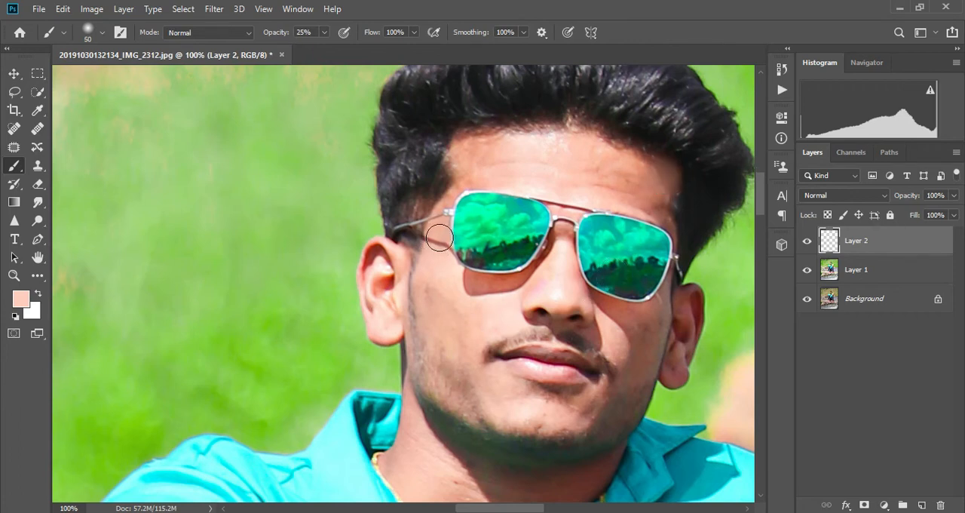
scroll(442, 252, "down", 2)
left_click_drag(442, 217, 432, 241)
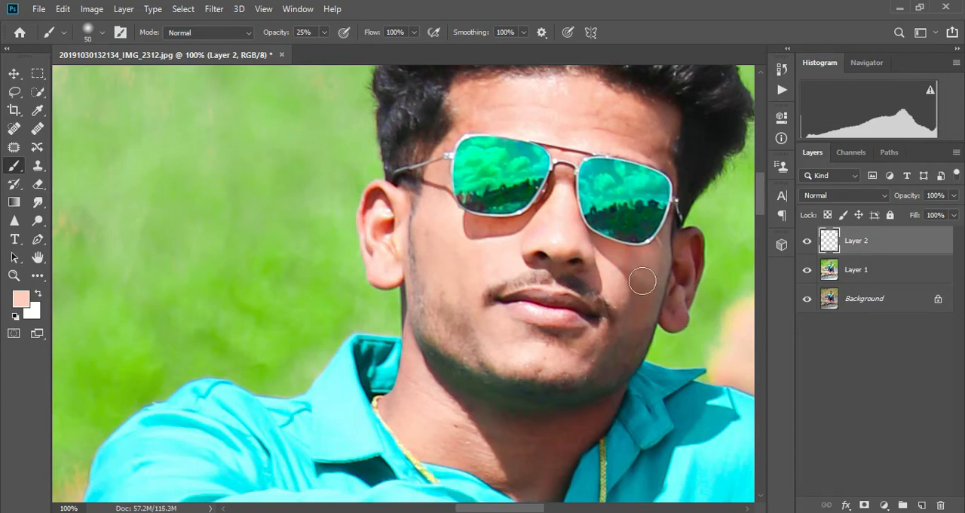
left_click(491, 321)
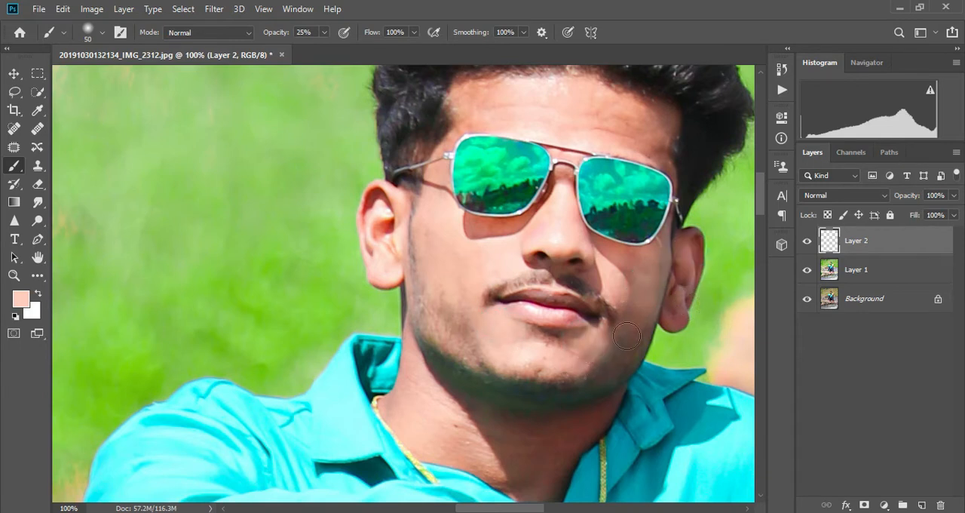
Paint the light skin tone over the neck and the ear on the new layer
scroll(460, 371, "down", 3)
scroll(459, 365, "up", 1)
key("ctrl+plus")
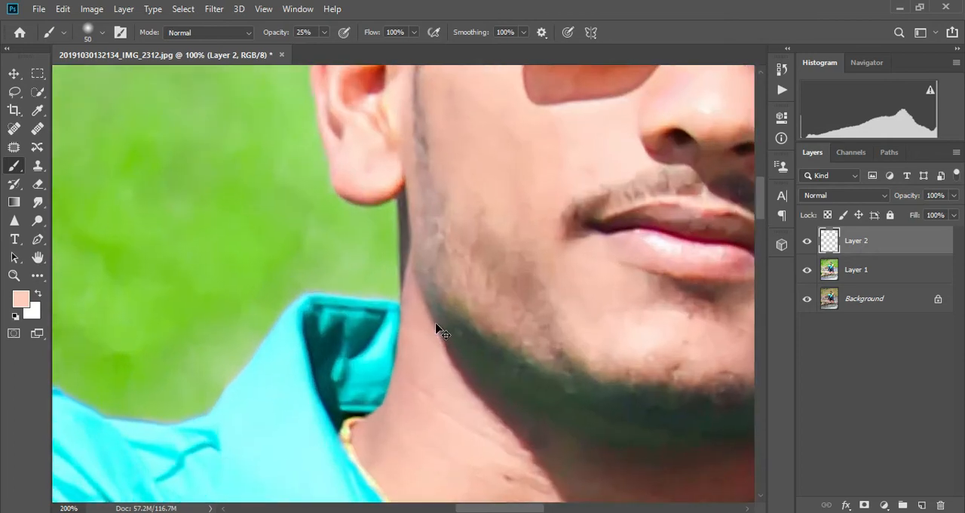
key("ctrl+plus")
scroll(355, 302, "up", 3)
left_click(329, 132)
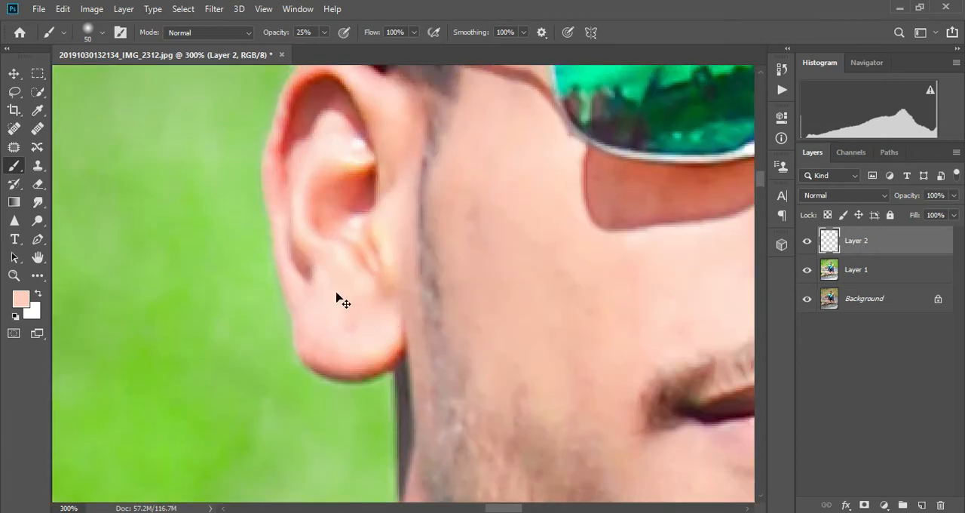
Examine the painted face against the whole portrait at 33.3% zoom
key("ctrl+minus")
key("ctrl+minus")
key("ctrl+minus")
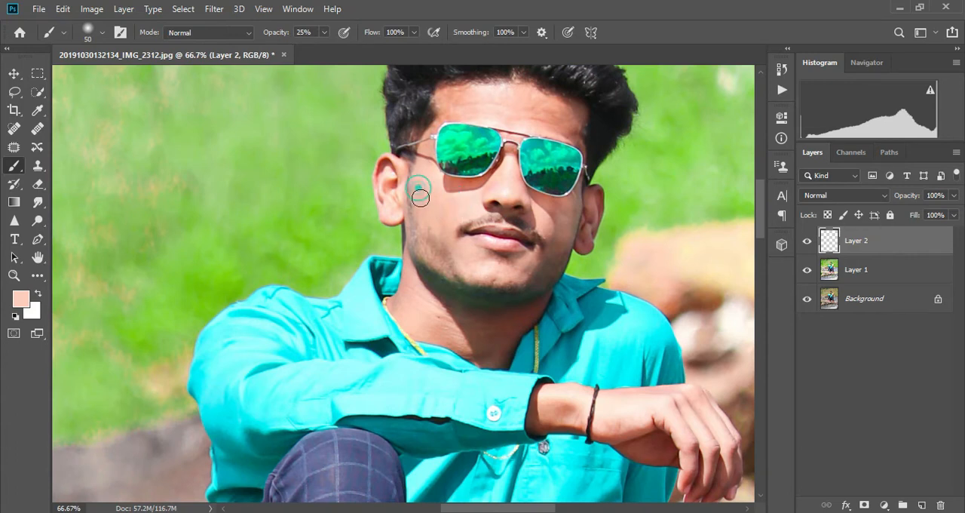
key("ctrl+minus")
key("ctrl+minus")
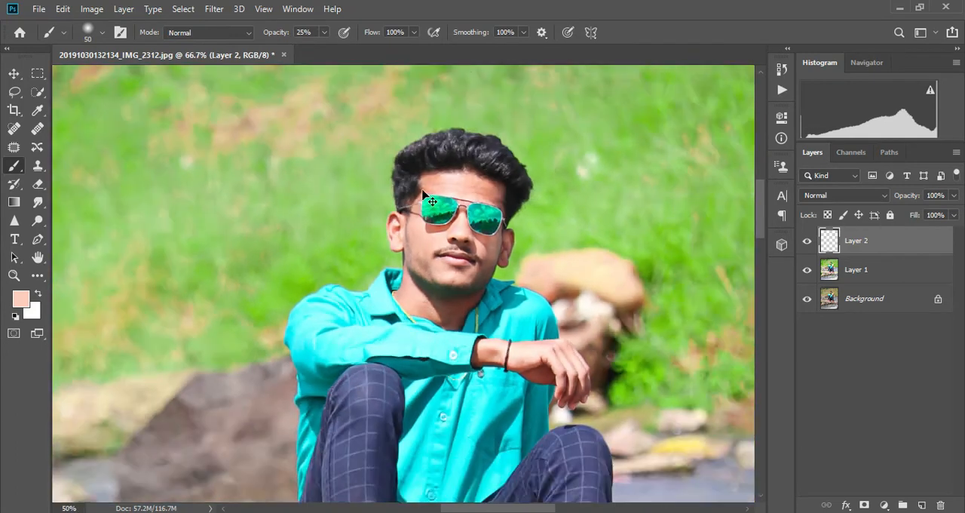
scroll(476, 268, "up", 1)
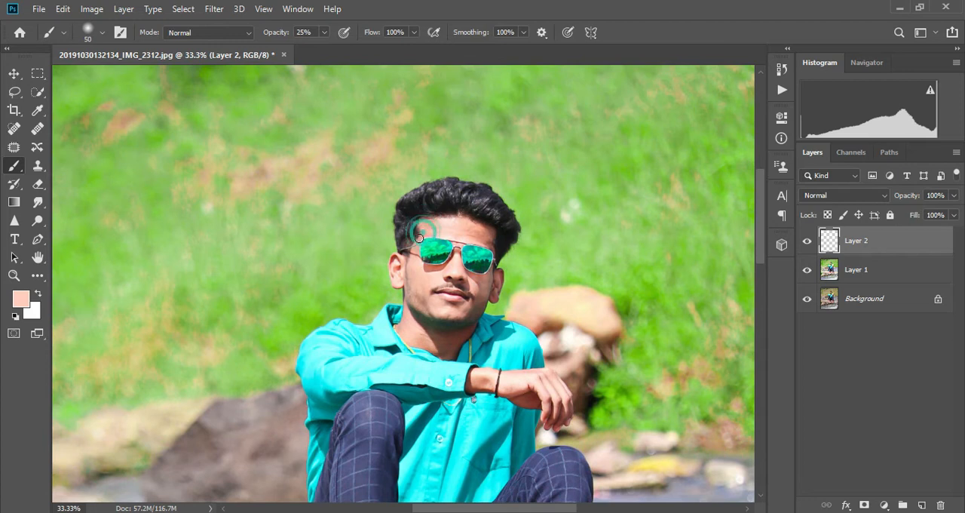
scroll(452, 234, "down", 1)
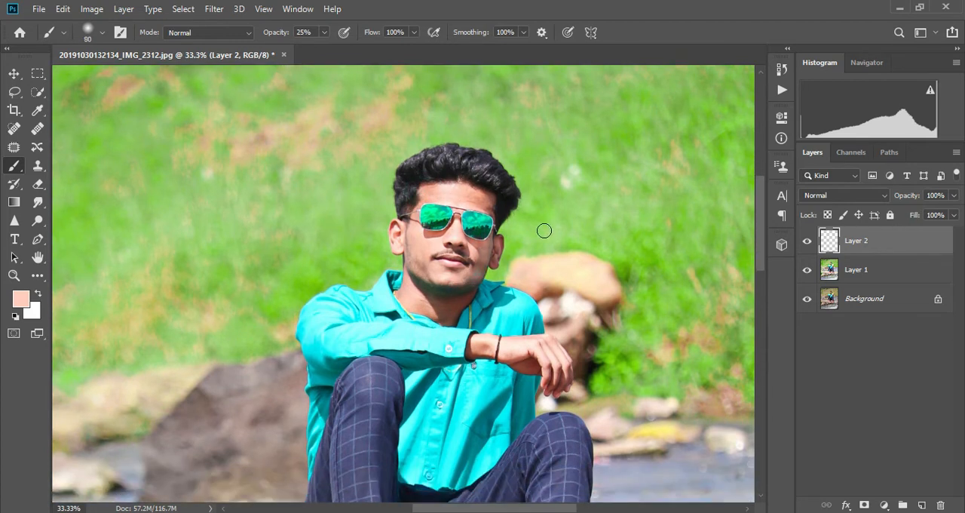
Examine the whole portrait at reduced zoom levels to judge the painted skin against the scene
key("ctrl+minus")
key("ctrl+minus")
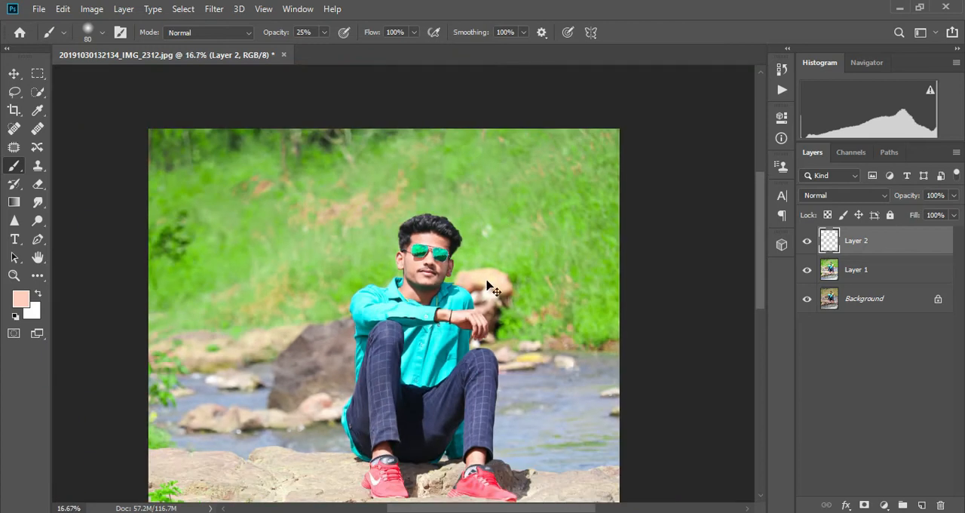
scroll(446, 123, "up", 1)
key("ctrl+minus")
key("ctrl+minus")
key("ctrl+minus")
key("ctrl+plus")
key("ctrl+plus")
scroll(558, 263, "up", 1)
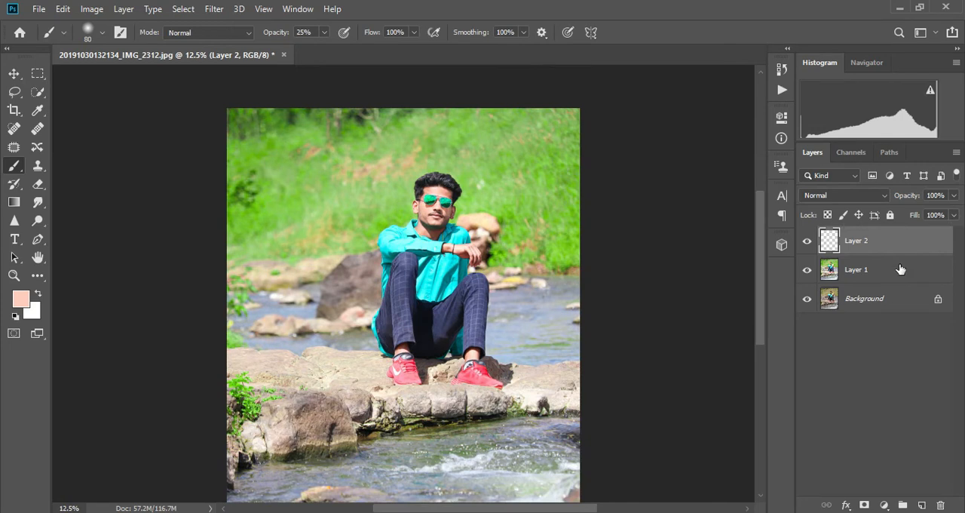
Merge Layer 2 with Layer 1 and duplicate the merged layer
left_click(900, 269, "ctrl")
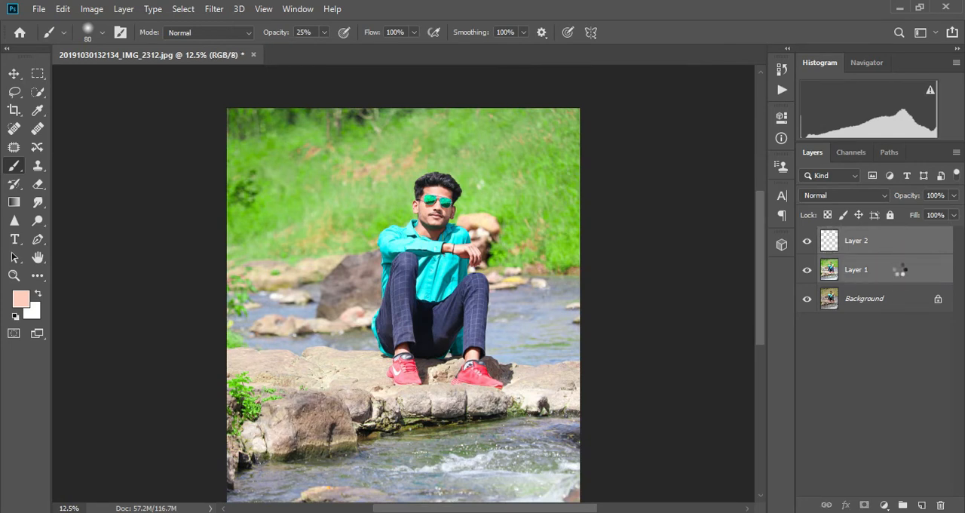
key("ctrl+e")
key("ctrl+j")
Open the Camera Raw Filter on the copy and set the HSL hue of Yellows and Greens to -100
left_click(214, 9)
left_click(247, 90)
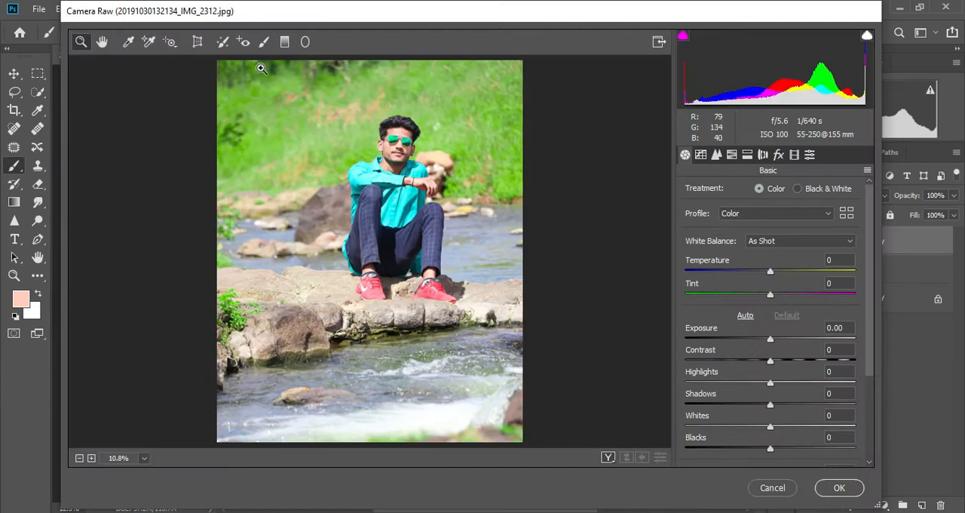
left_click(731, 154)
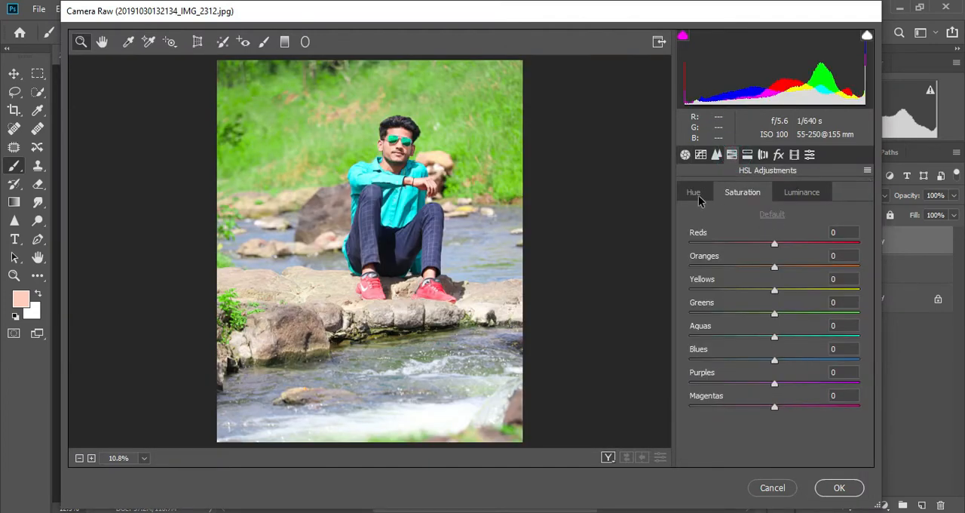
left_click_drag(757, 288, 688, 320)
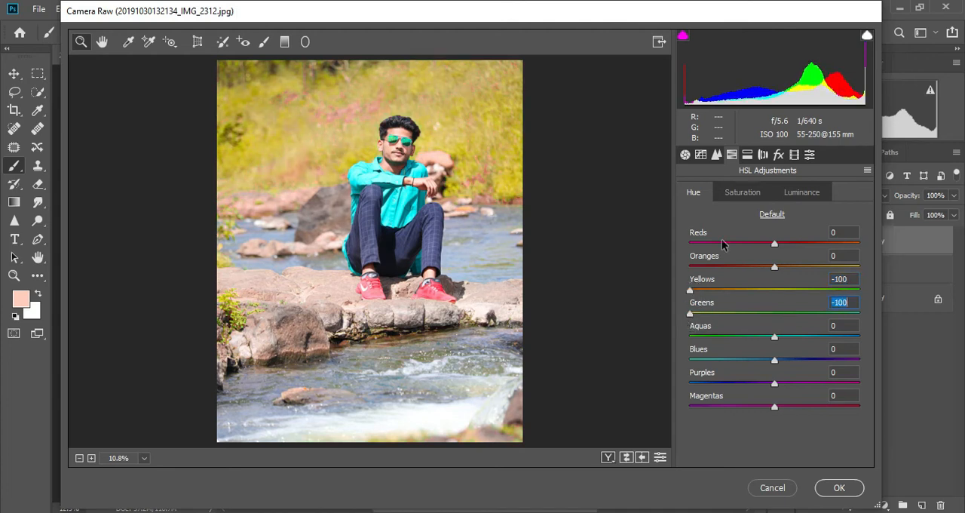
Set the HSL saturation to Reds +80, Yellows +2, Greens +100, Aquas +100 and Blues +86
left_click(739, 192)
left_click_drag(799, 291, 869, 325)
left_click_drag(815, 290, 784, 303)
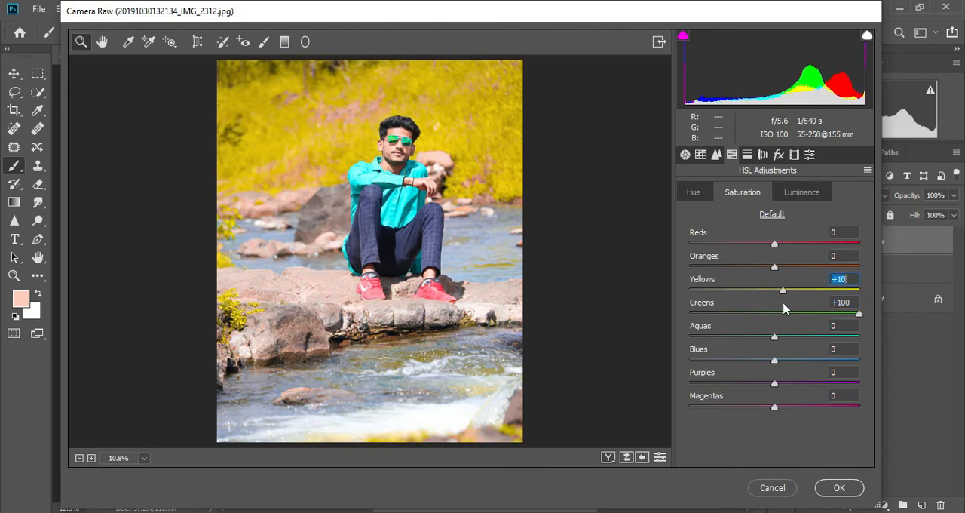
left_click(694, 193)
left_click(801, 192)
left_click_drag(763, 289, 839, 249)
left_click(737, 188)
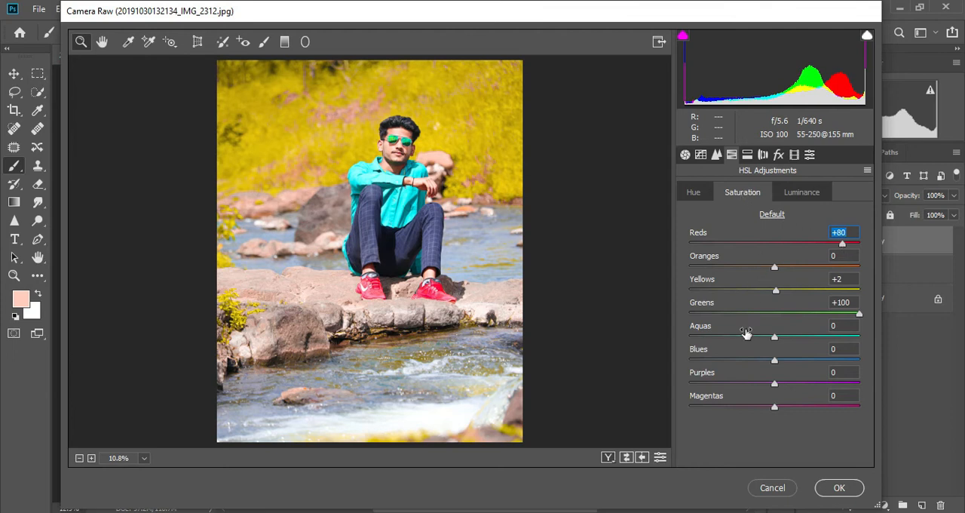
left_click_drag(716, 358, 867, 338)
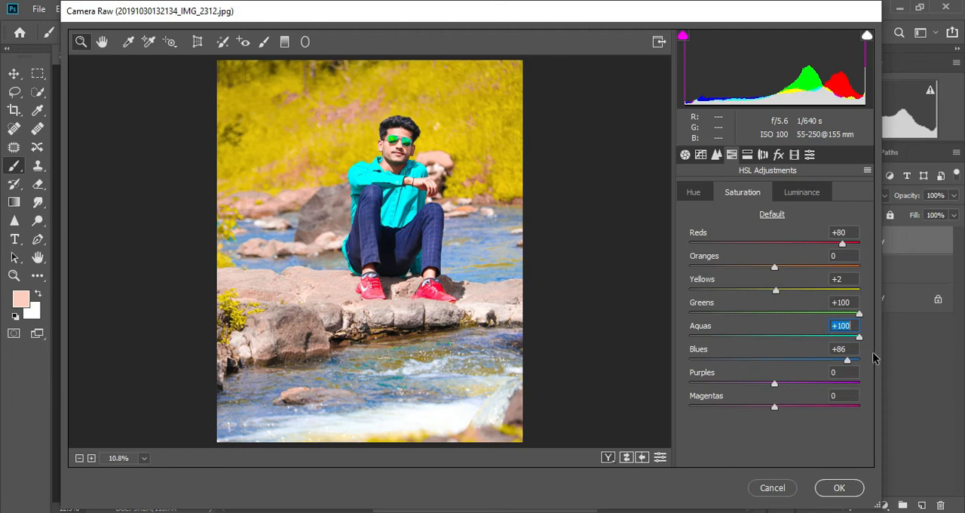
Set the HSL hue of Aquas to -13 and Blues to +5
left_click(694, 194)
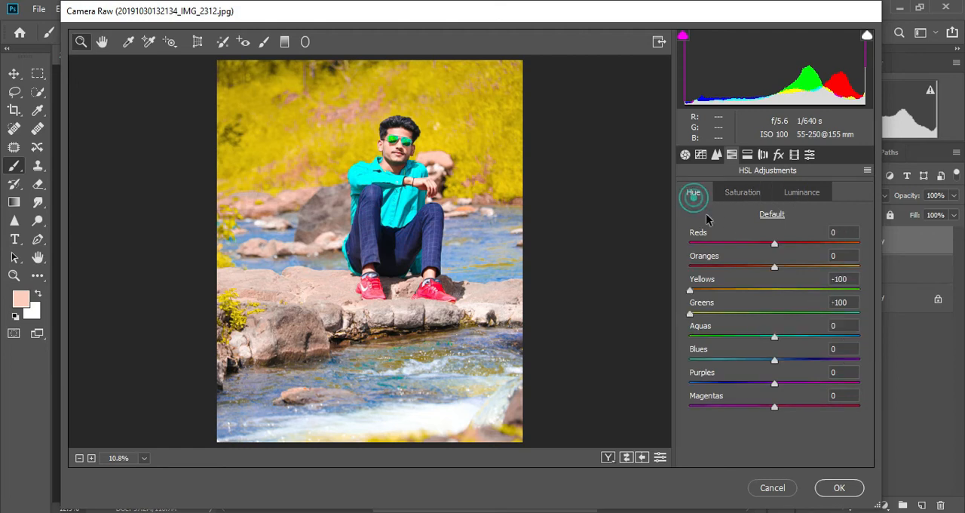
left_click_drag(754, 337, 779, 370)
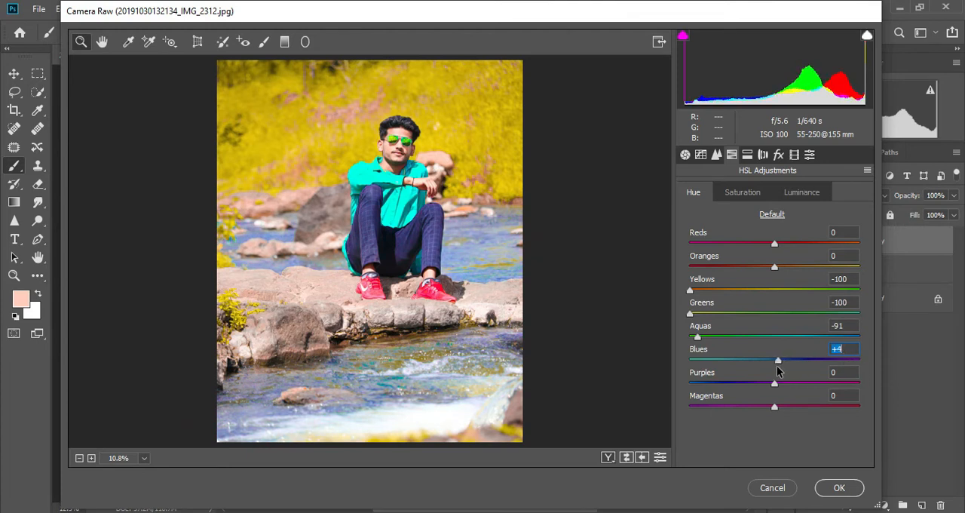
left_click_drag(726, 337, 766, 347)
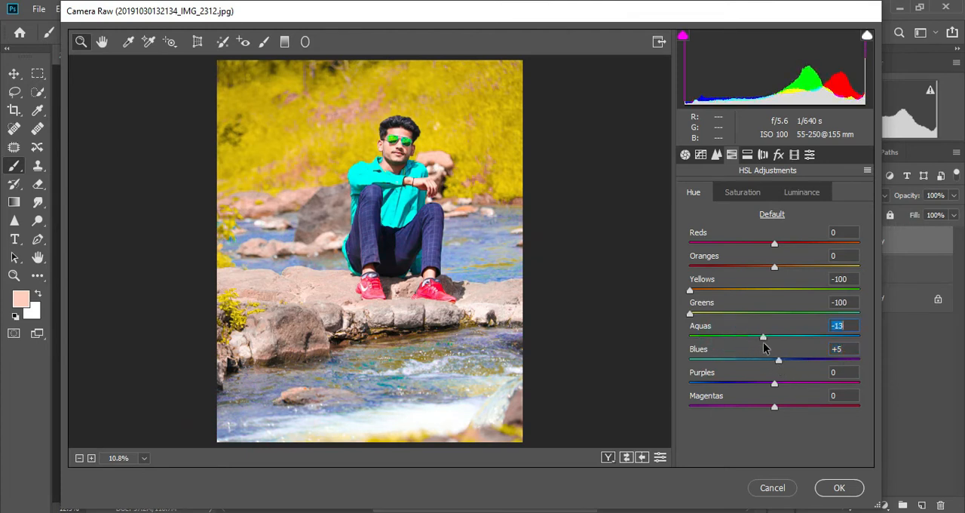
Change the HSL saturation of Aquas to +85 and Blues to -72
left_click(742, 191)
left_click(834, 337)
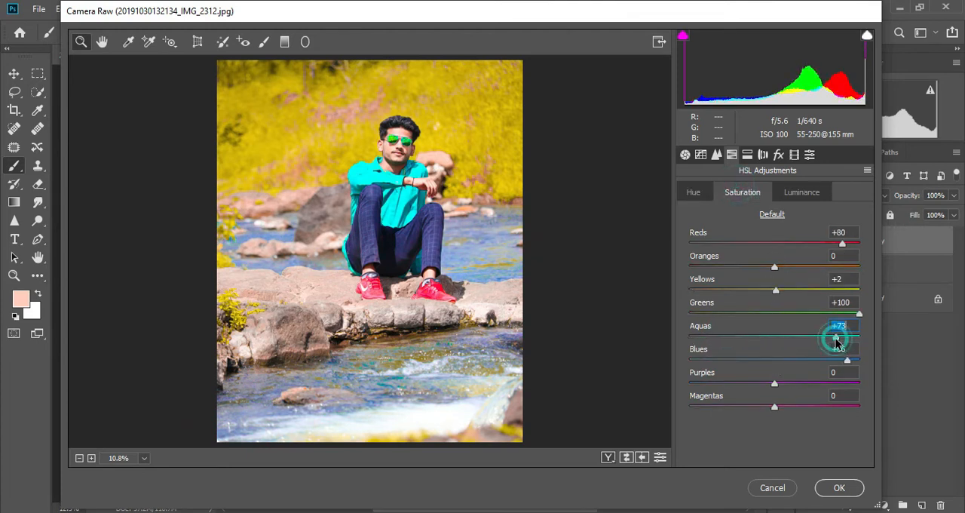
left_click_drag(816, 359, 726, 363)
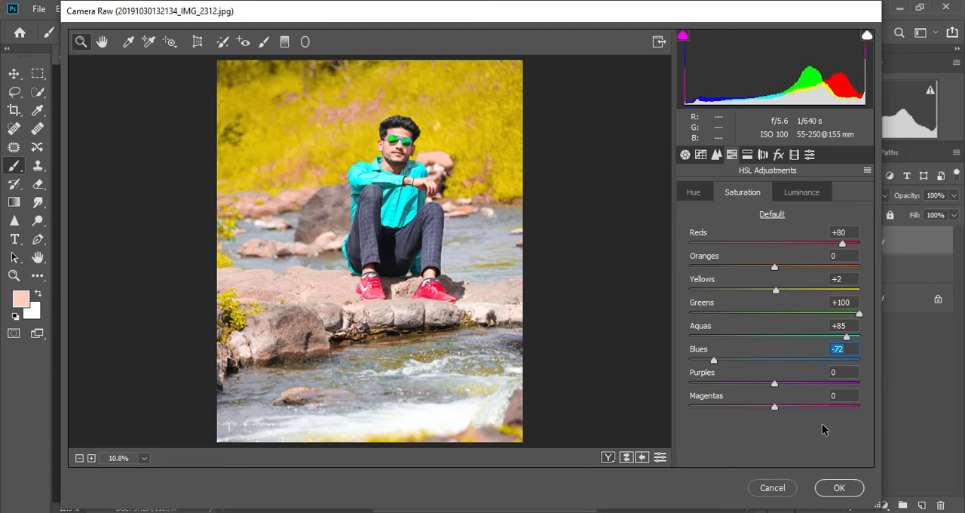
Try a highlights saturation of 7 in Split Toning
left_click(748, 154)
left_click(690, 235)
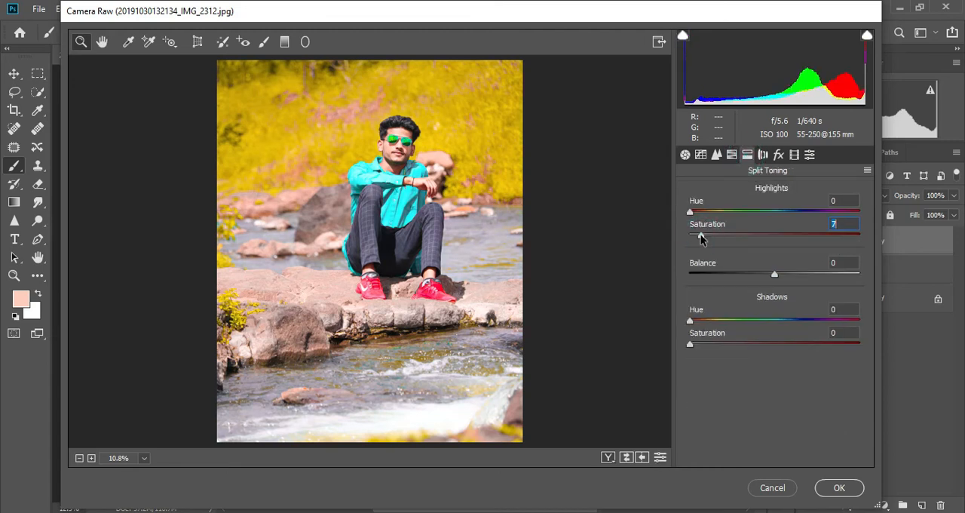
left_click(685, 154)
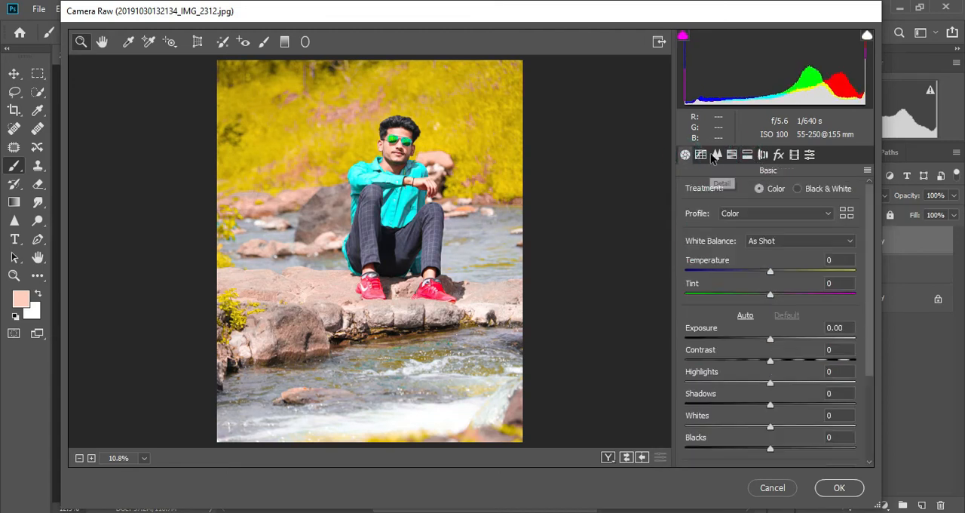
Raise the noise reduction in the Detail settings and set the basic Contrast to +12
left_click(717, 154)
left_click_drag(707, 329, 738, 329)
left_click(685, 154)
left_click(784, 362)
left_click_drag(783, 363, 781, 362)
Set Vibrance to +38, Saturation to -11, Texture to +23 and Clarity to +13, and apply the Camera Raw adjustments
scroll(782, 362, "down", 3)
left_click(792, 434)
left_click_drag(793, 436, 804, 435)
left_click_drag(760, 456, 761, 463)
left_click_drag(801, 356, 782, 377)
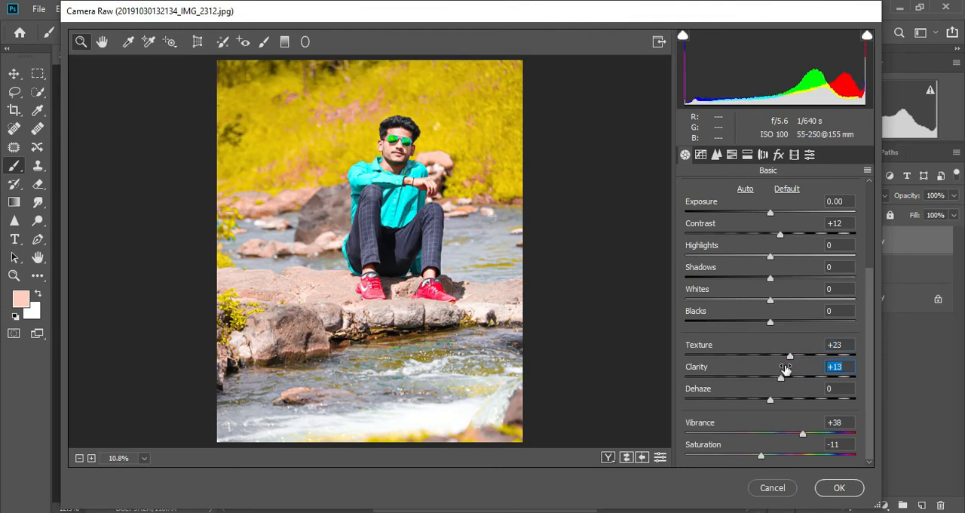
left_click(833, 487)
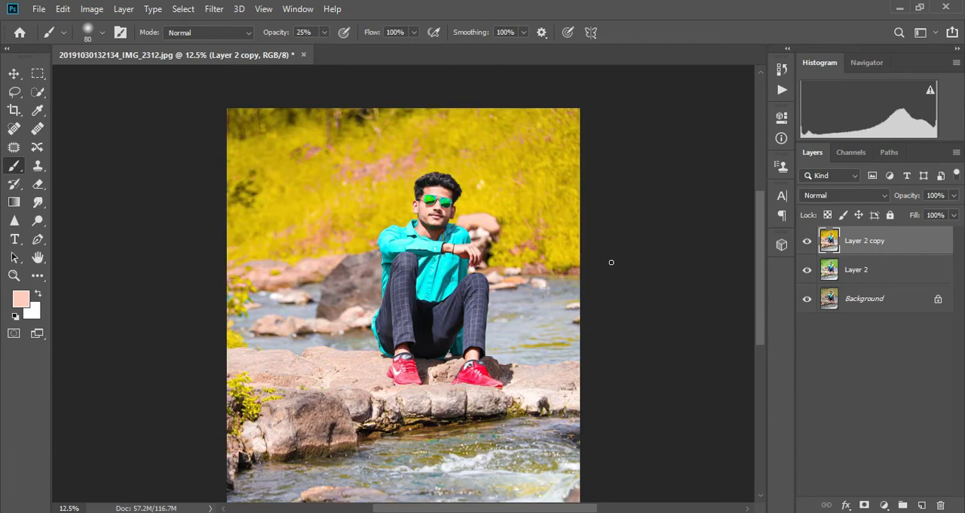
Open Layer 2 copy in the Liquify filter with the man's head in close-up at 66.7%
key("ctrl+minus")
key("ctrl+minus")
key("ctrl+plus")
key("ctrl+plus")
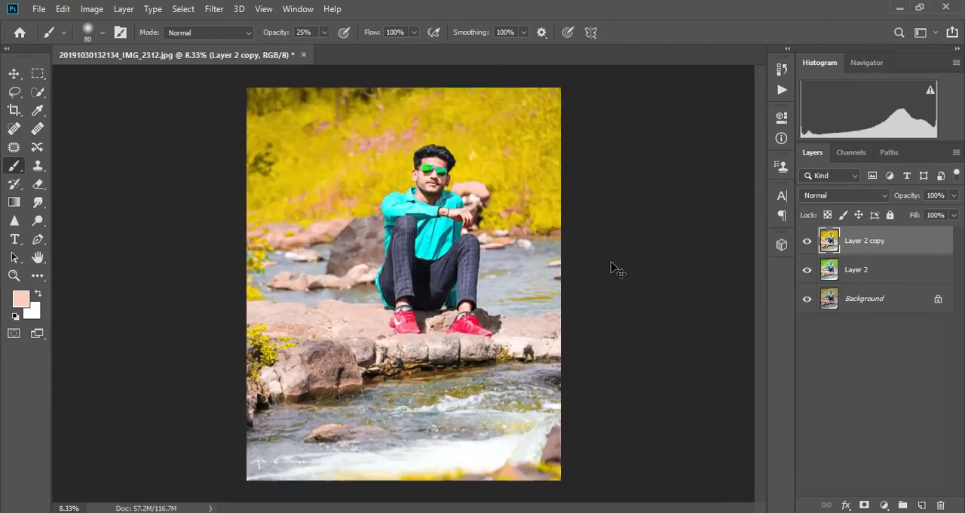
left_click(213, 8)
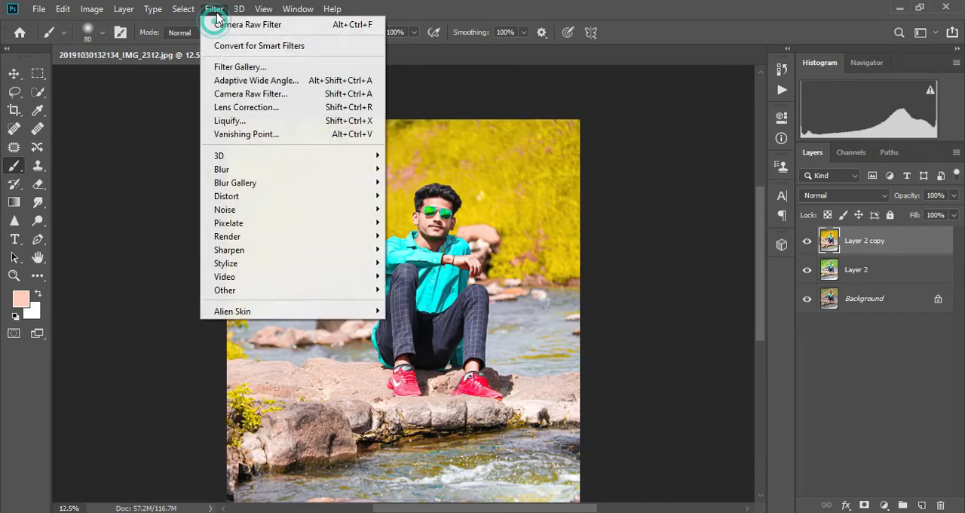
left_click(241, 118)
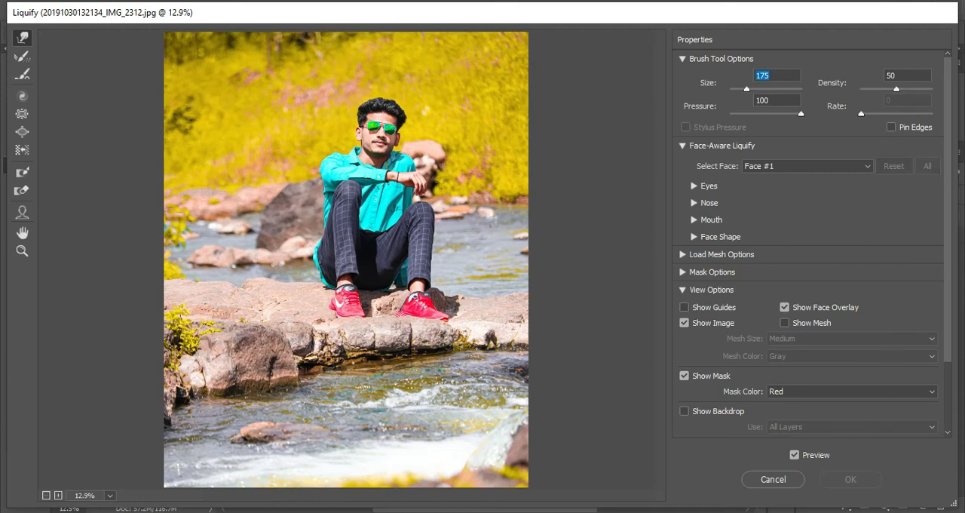
scroll(245, 119, "up", 5)
scroll(246, 118, "up", 2)
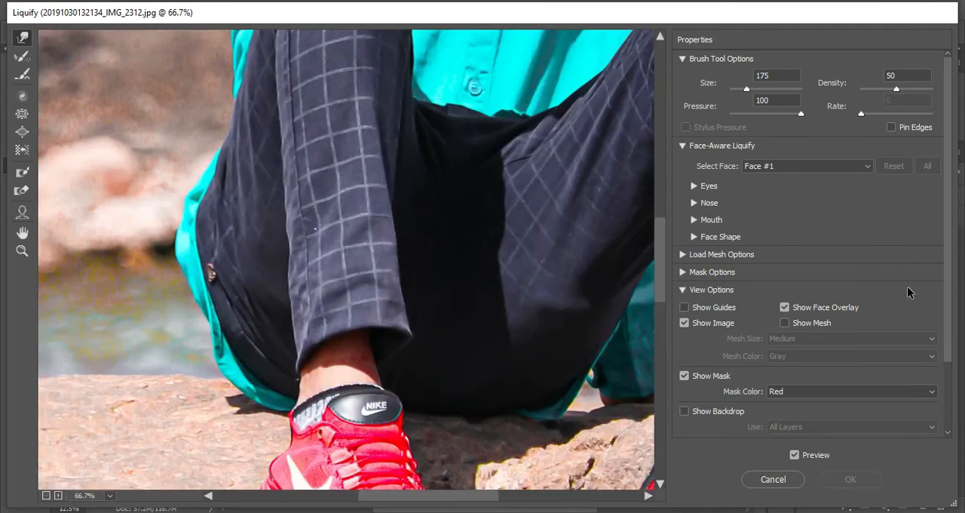
left_click_drag(664, 237, 667, 120)
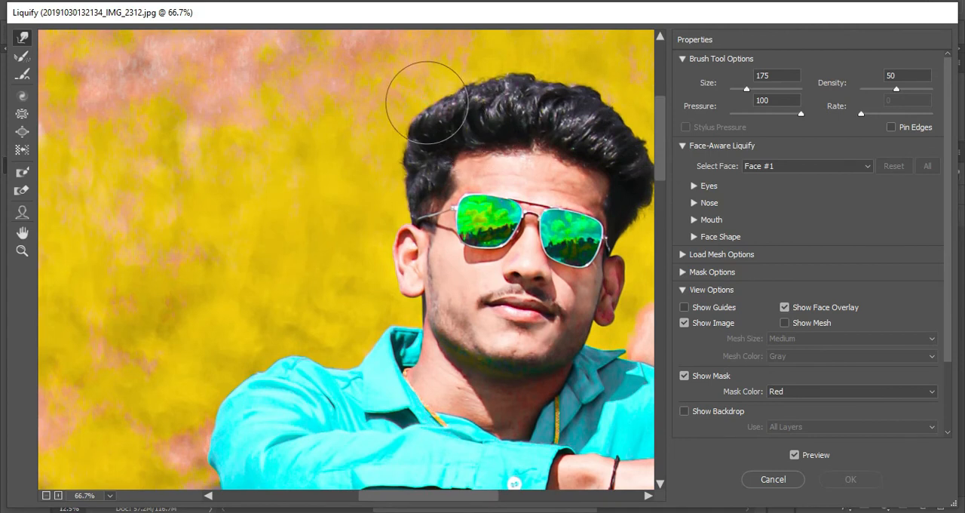
Push the hair outward along its top and sides with the size 175 warp brush for more volume, and apply Liquify
left_click(427, 103)
mouse_move(465, 135)
left_mouse_down()
mouse_move(455, 92)
mouse_move(433, 102)
mouse_move(484, 77)
mouse_move(445, 82)
left_mouse_up()
key("ctrl+z")
mouse_move(543, 94)
left_mouse_down()
mouse_move(541, 72)
mouse_move(499, 77)
left_mouse_up()
left_click_drag(579, 94, 578, 84)
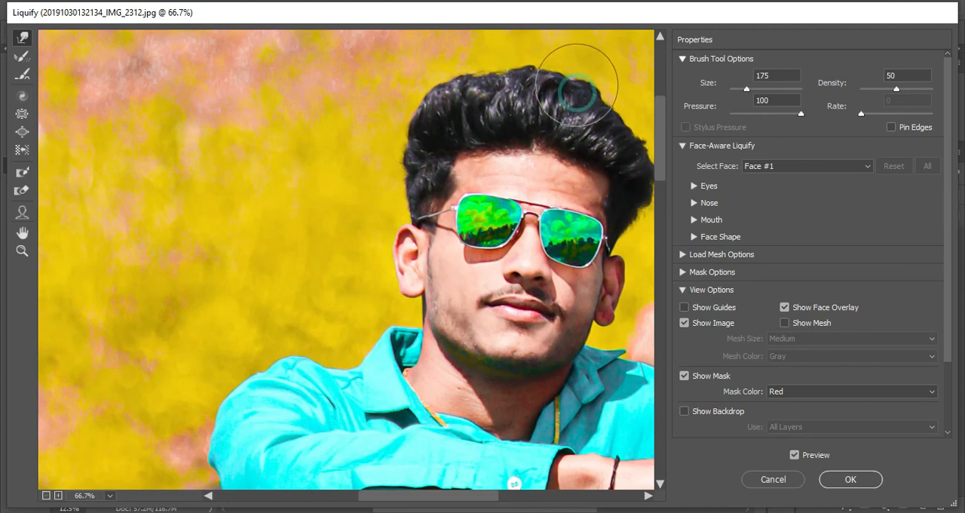
left_click_drag(431, 495, 458, 495)
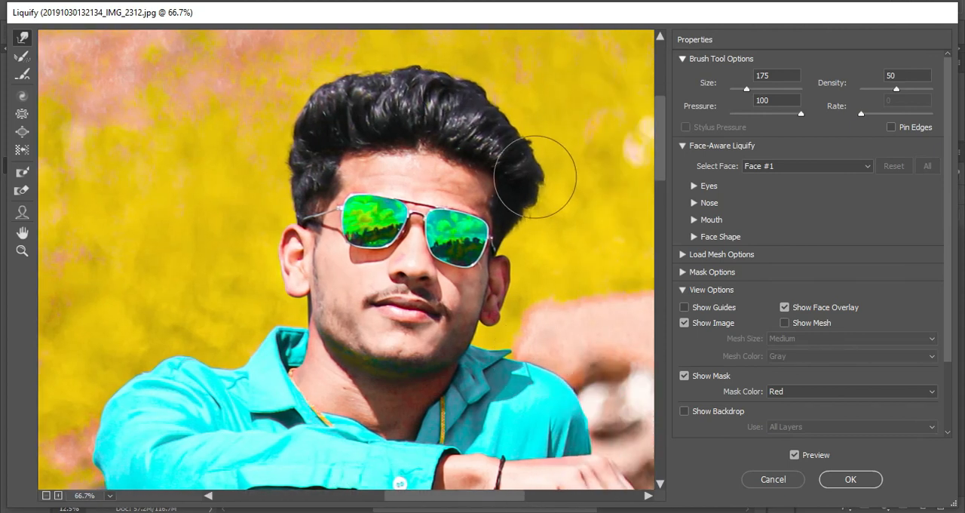
mouse_move(499, 138)
left_mouse_down()
mouse_move(497, 113)
mouse_move(524, 130)
mouse_move(529, 122)
mouse_move(491, 90)
left_mouse_up()
left_click(853, 480)
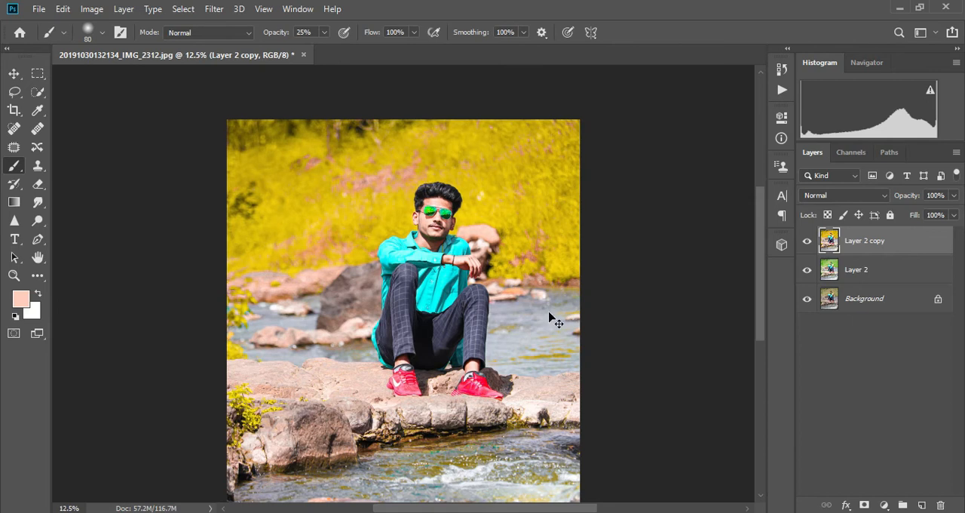
Darken the shadows of Layer 2 copy with Levels by setting the black input level to 12
key("ctrl+l")
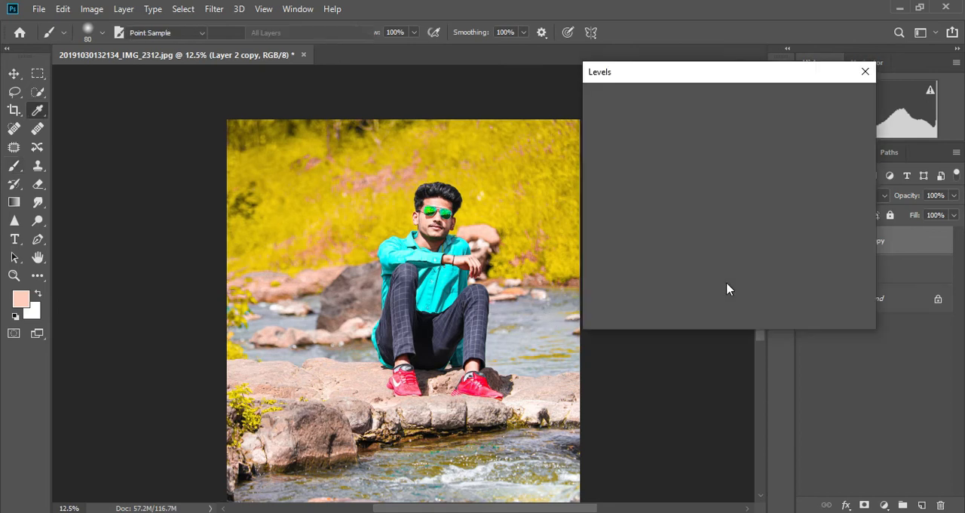
left_click_drag(602, 231, 611, 236)
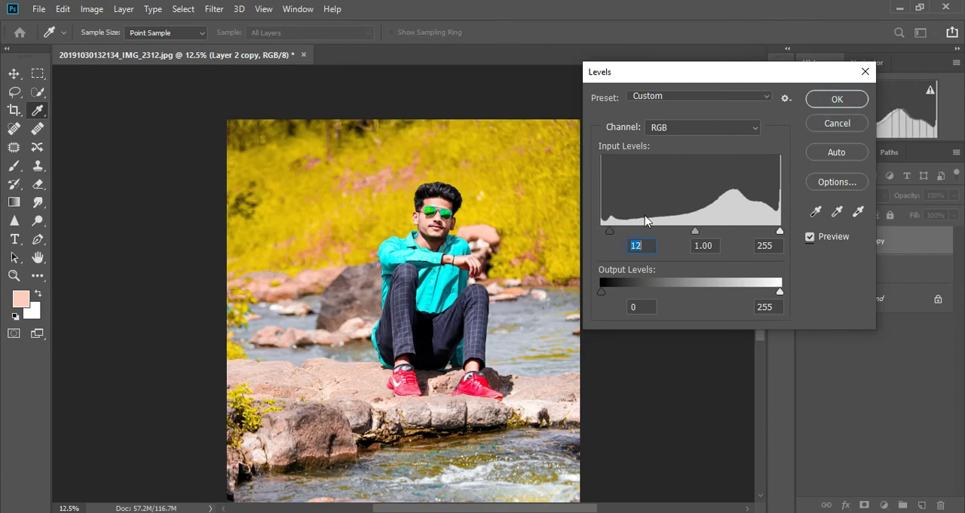
key("Return")
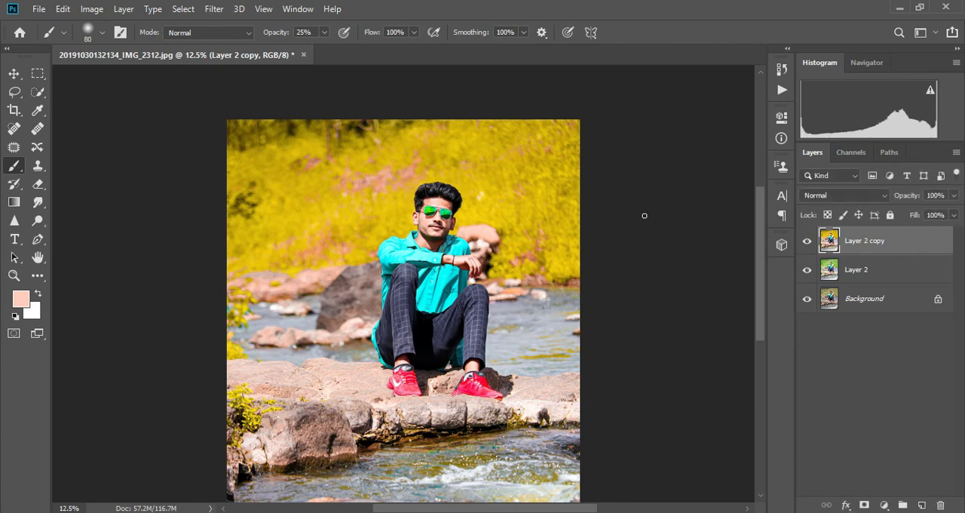
key("ctrl+minus")
key("ctrl+plus")
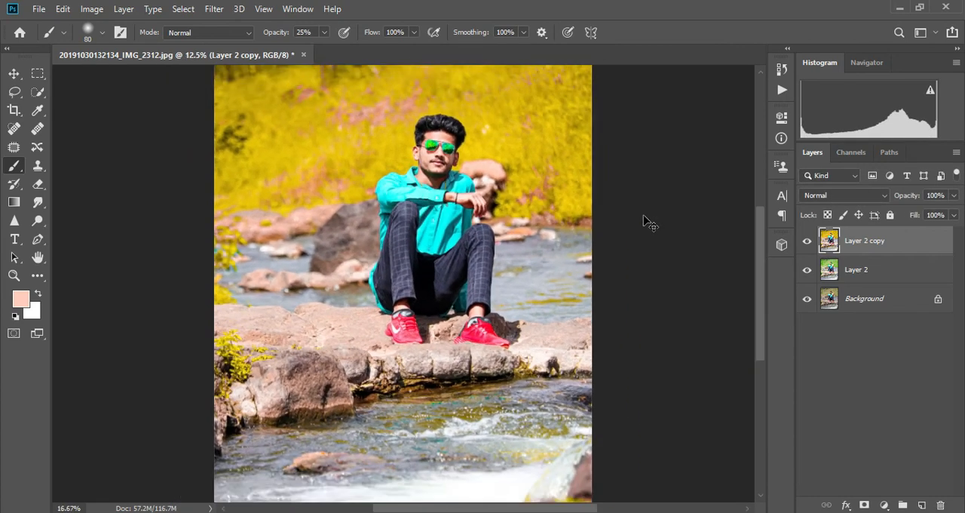